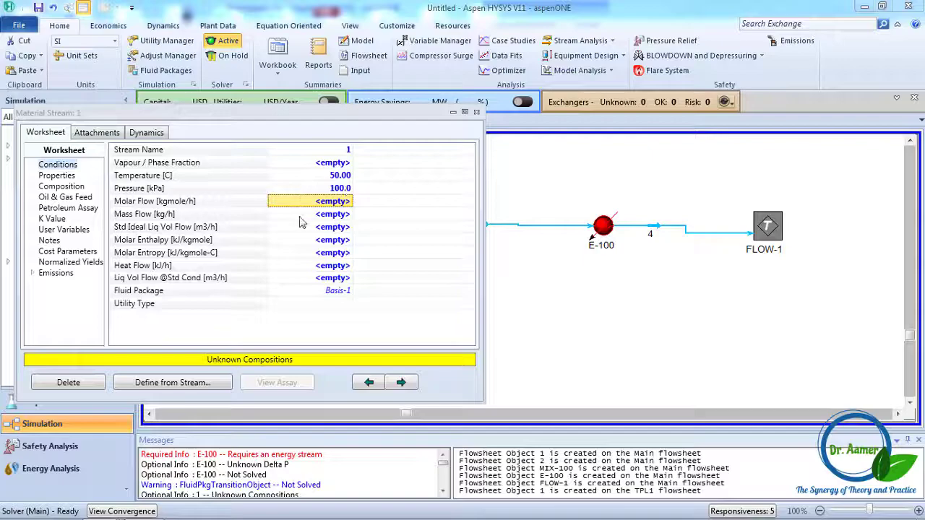
Step: Set stream 1's mass flow to 50 kg/h and its methane and ethane mole fractions to 0.5 each
{"action": "type", "text": "50"}
{"action": "key", "text": "Return"}
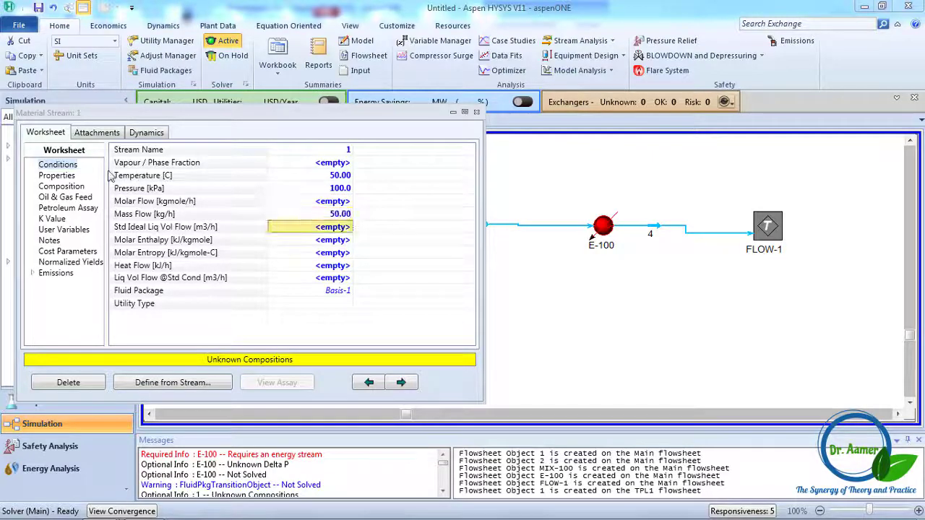
{"action": "left_click", "coordinate": [72, 185]}
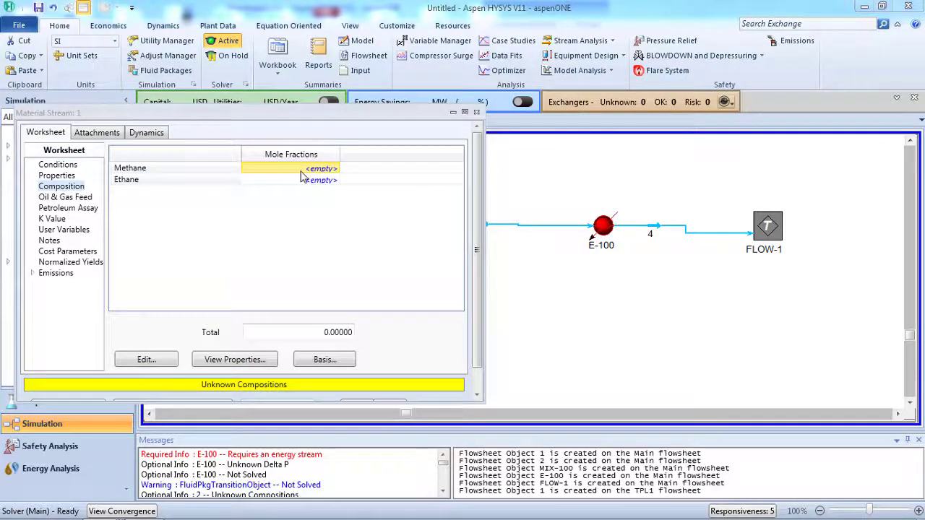
{"action": "type", "text": ".5"}
{"action": "key", "text": "Return"}
{"action": "type", "text": ".5"}
{"action": "key", "text": "Return"}
{"action": "left_click", "coordinate": [554, 402]}
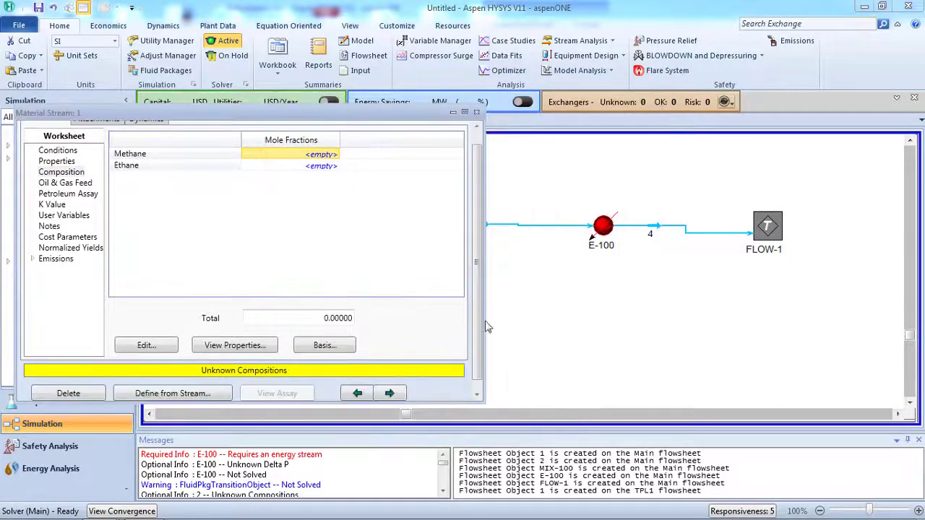
{"action": "left_click", "coordinate": [476, 112]}
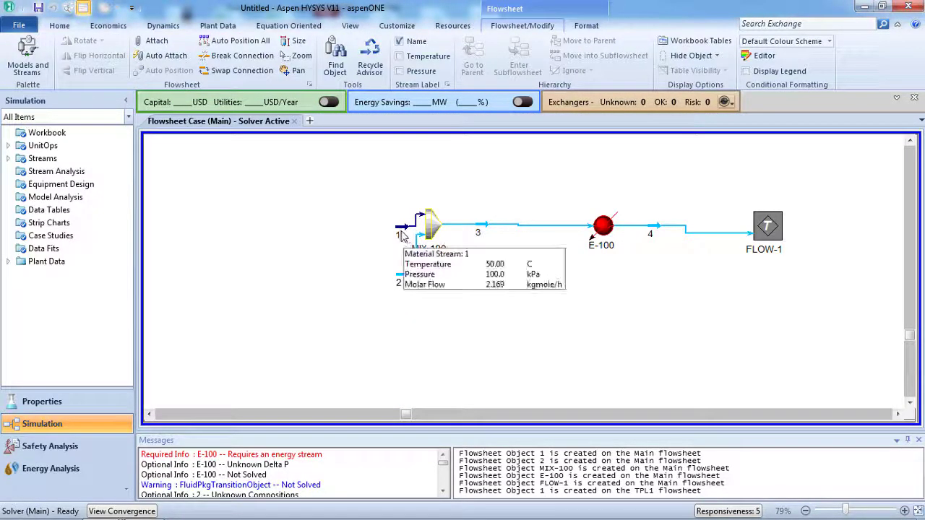
Step: Review the units and calculated conditions of material stream 1
{"action": "double_click", "coordinate": [401, 233]}
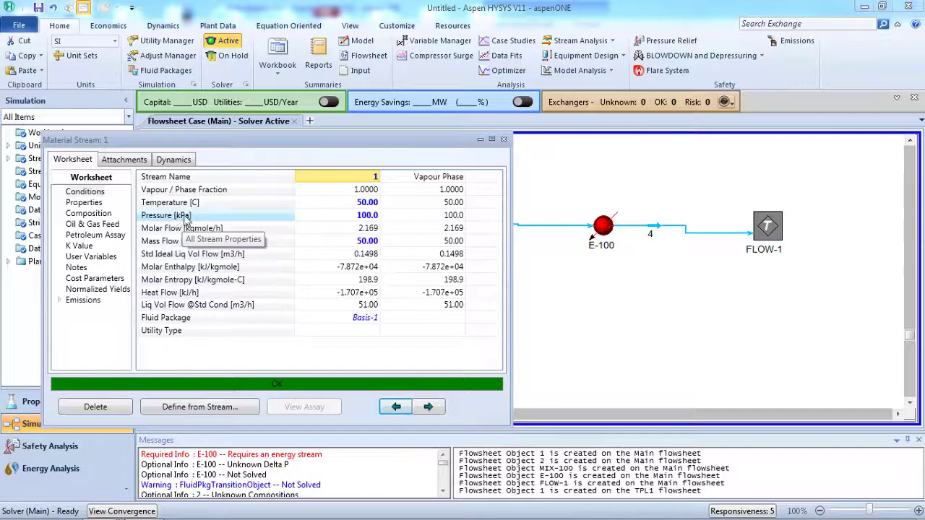
{"action": "mouse_move", "coordinate": [334, 219]}
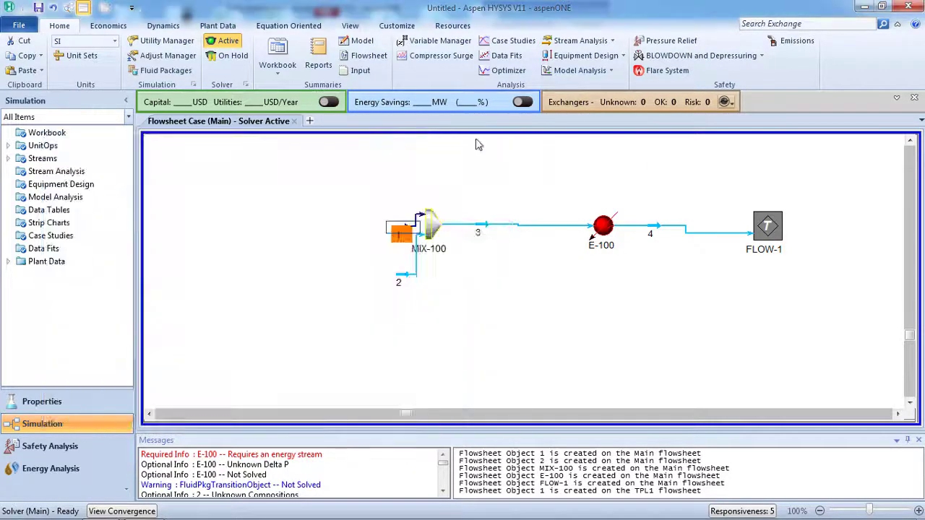
{"action": "left_click", "coordinate": [505, 139]}
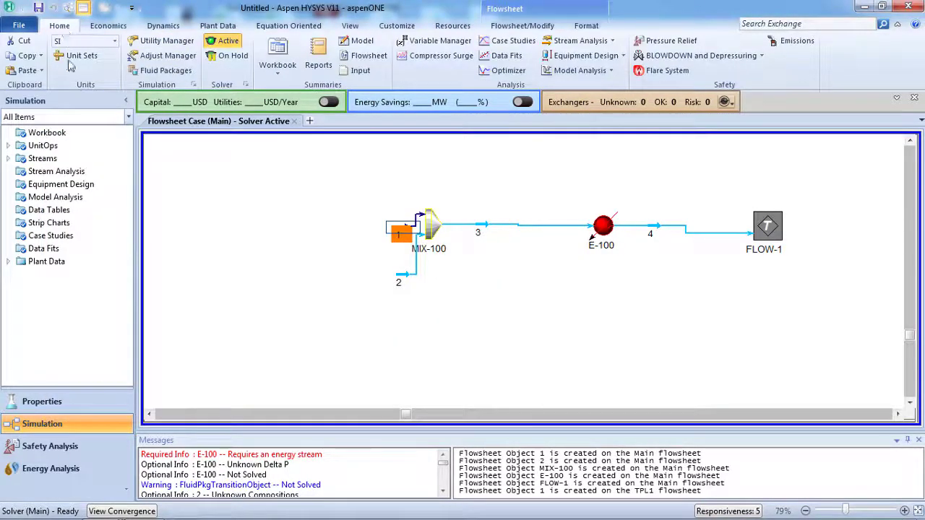
Step: Create a user-defined unit set and set its pressure unit to atm
{"action": "left_click", "coordinate": [76, 62]}
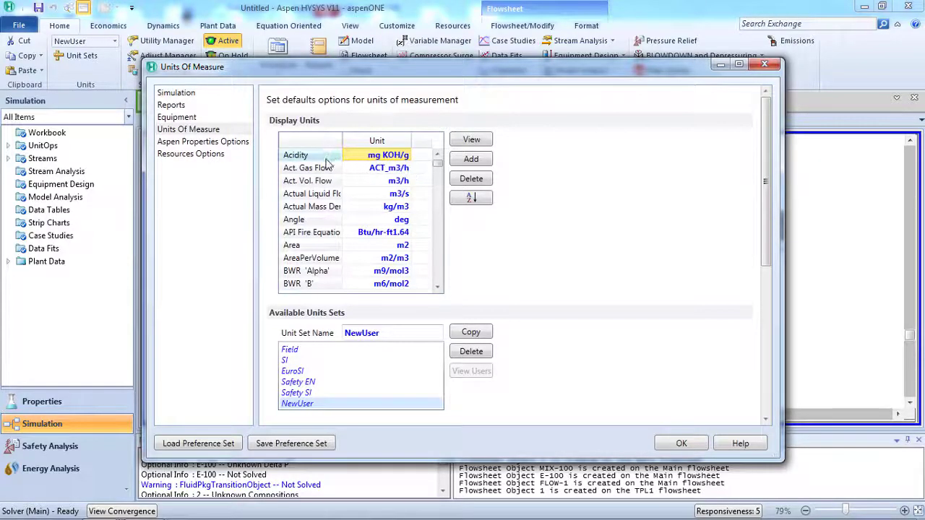
{"action": "left_click", "coordinate": [370, 154]}
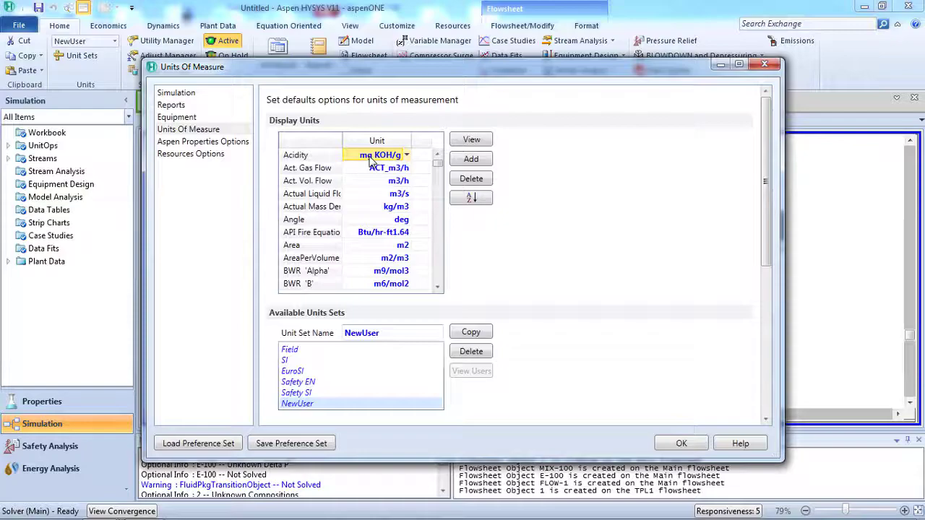
{"action": "left_click", "coordinate": [437, 206]}
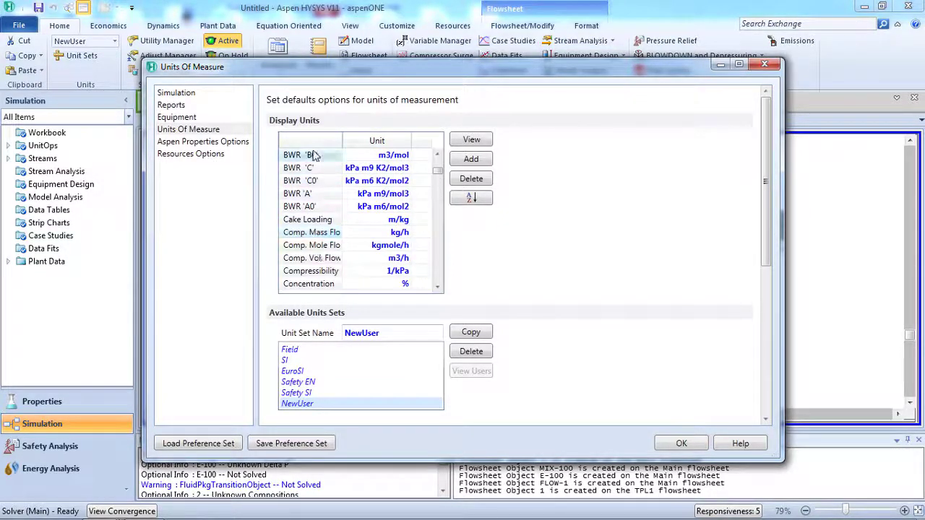
{"action": "left_click", "coordinate": [440, 257]}
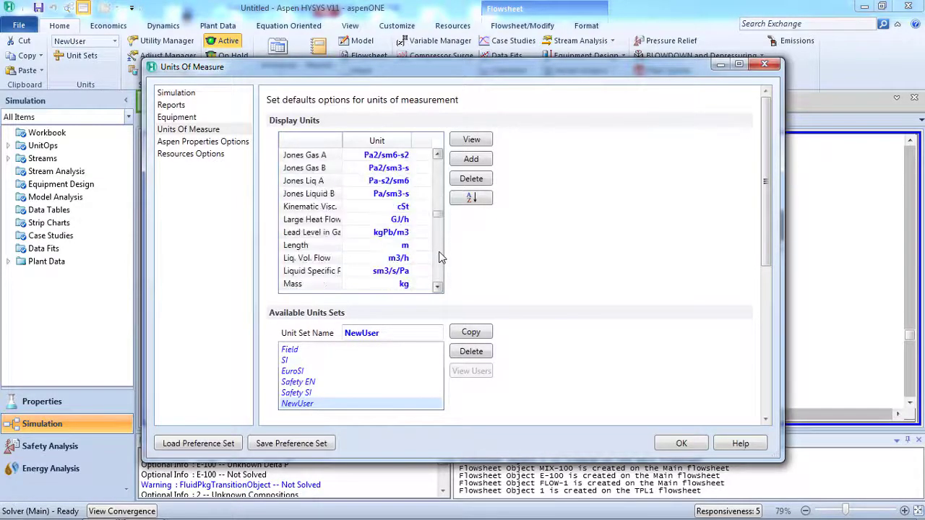
{"action": "left_click", "coordinate": [442, 233]}
{"action": "left_click", "coordinate": [379, 245]}
{"action": "left_click", "coordinate": [407, 247]}
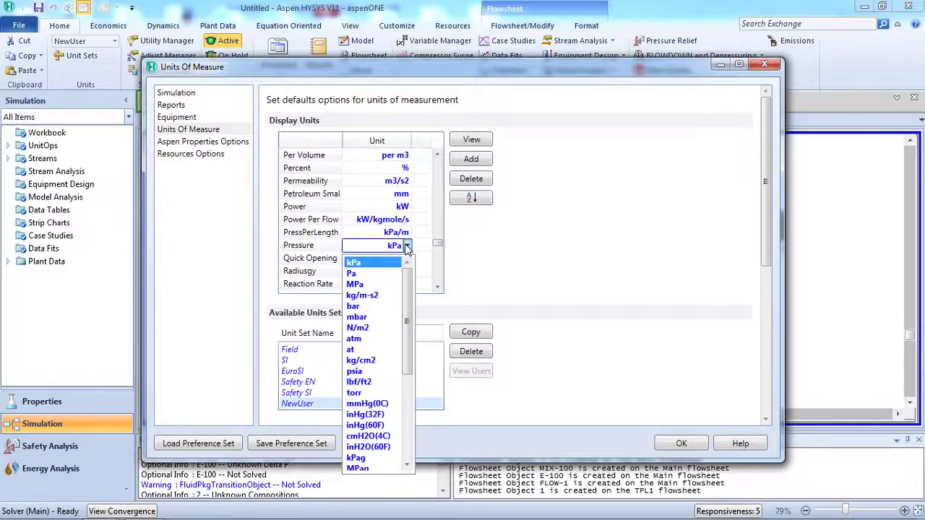
{"action": "left_click", "coordinate": [370, 340]}
{"action": "left_click", "coordinate": [670, 442]}
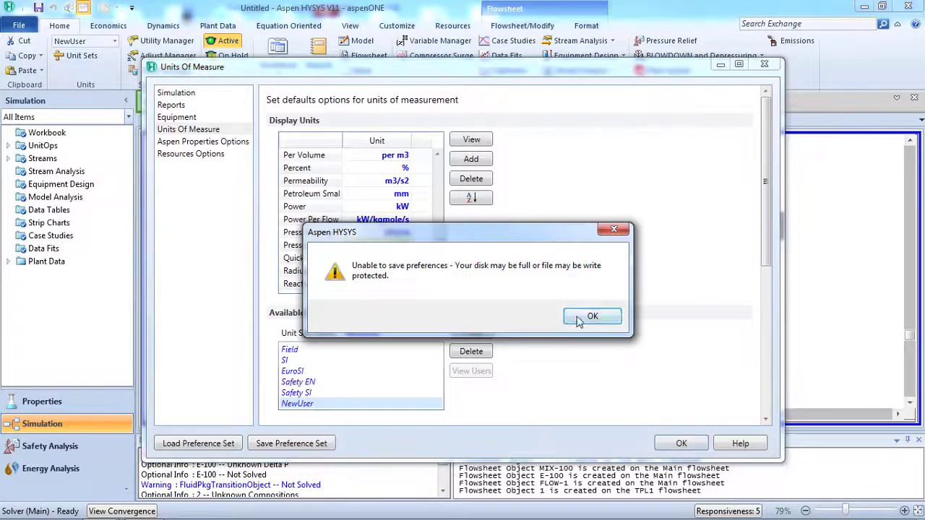
{"action": "left_click", "coordinate": [591, 316]}
Step: Check that stream 1's conditions use the new pressure unit
{"action": "double_click", "coordinate": [397, 232]}
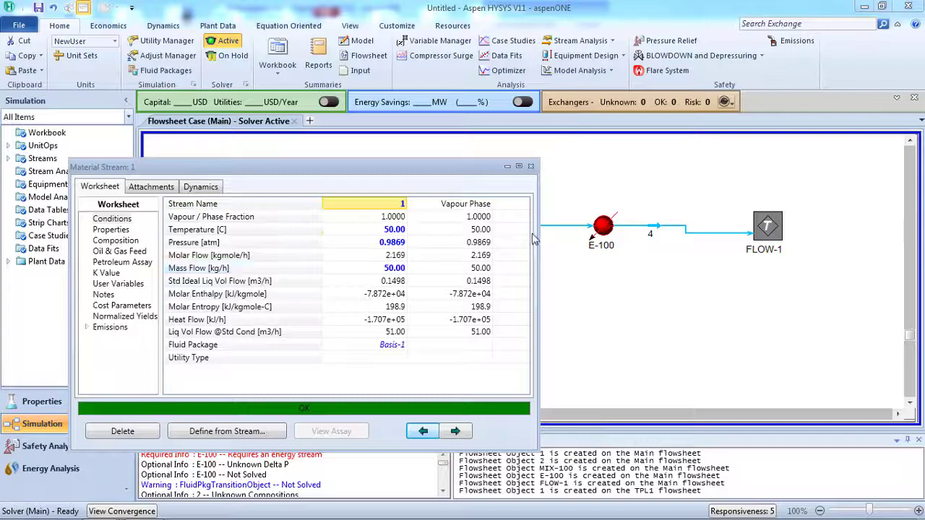
{"action": "left_click", "coordinate": [530, 167]}
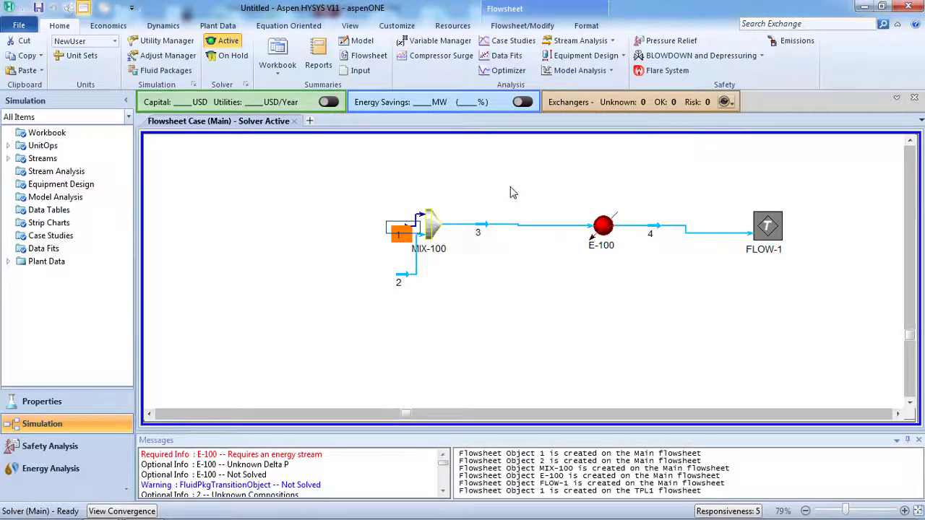
{"action": "left_click", "coordinate": [510, 188]}
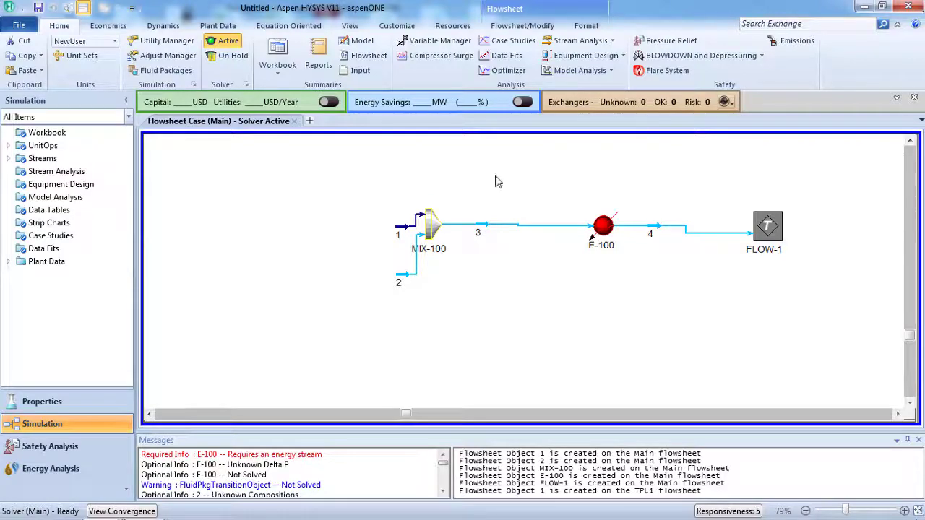
{"action": "left_click_drag", "start_coordinate": [824, 150], "coordinate": [306, 357]}
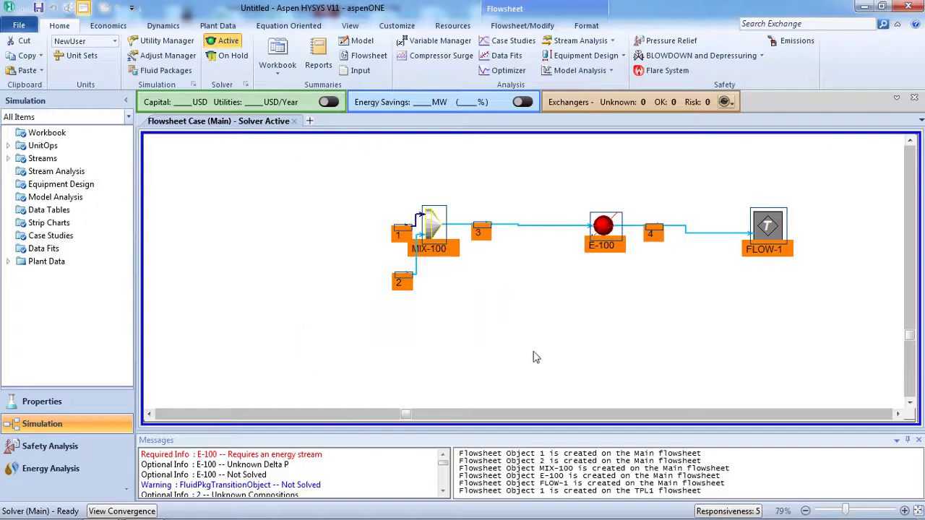
{"action": "left_click", "coordinate": [543, 351]}
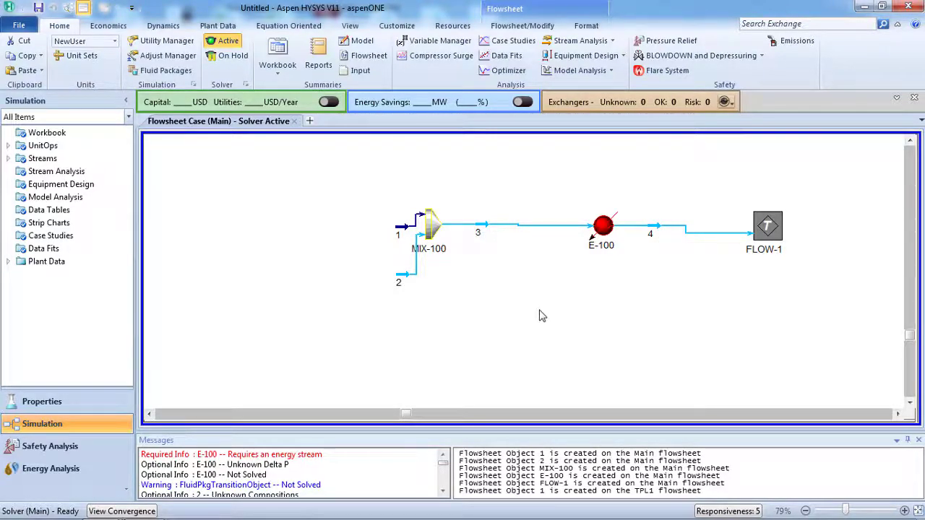
Step: Rename material stream 1 as Feed
{"action": "left_click", "coordinate": [519, 27]}
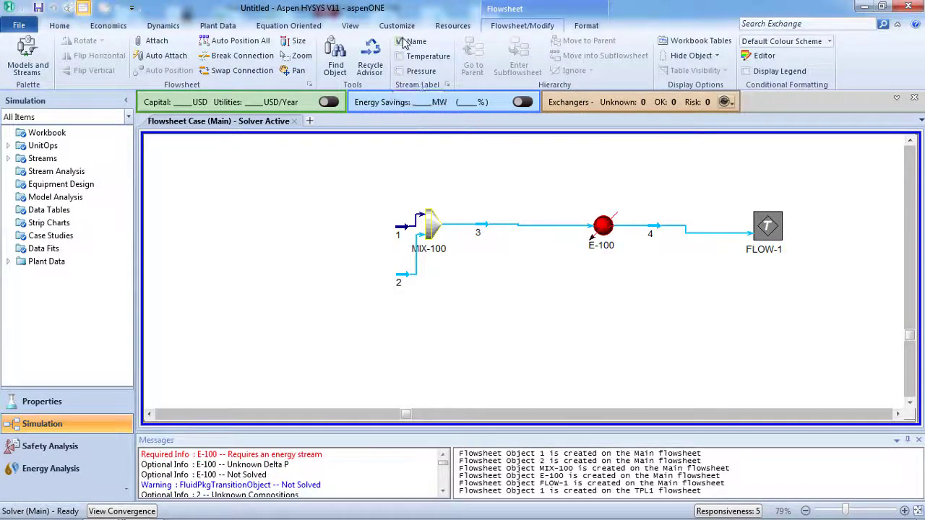
{"action": "double_click", "coordinate": [398, 231]}
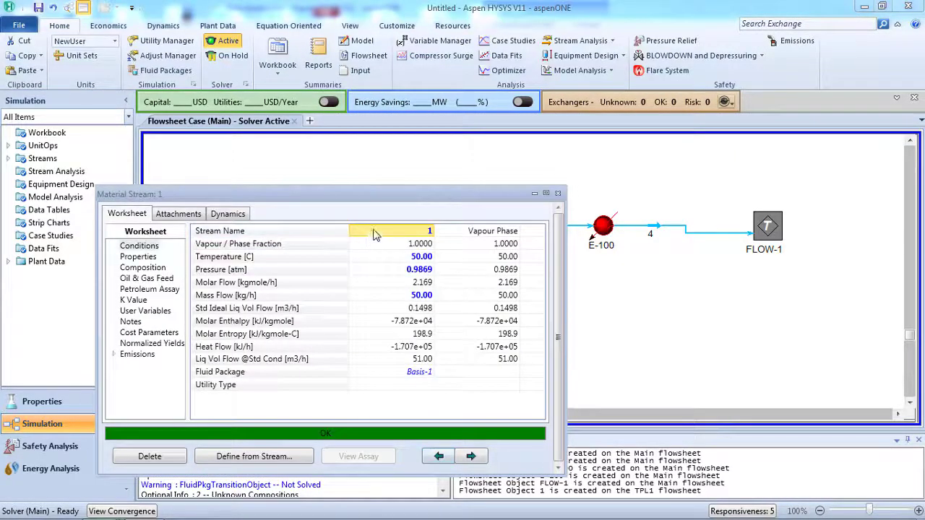
{"action": "type", "text": "Feed"}
{"action": "key", "text": "Return"}
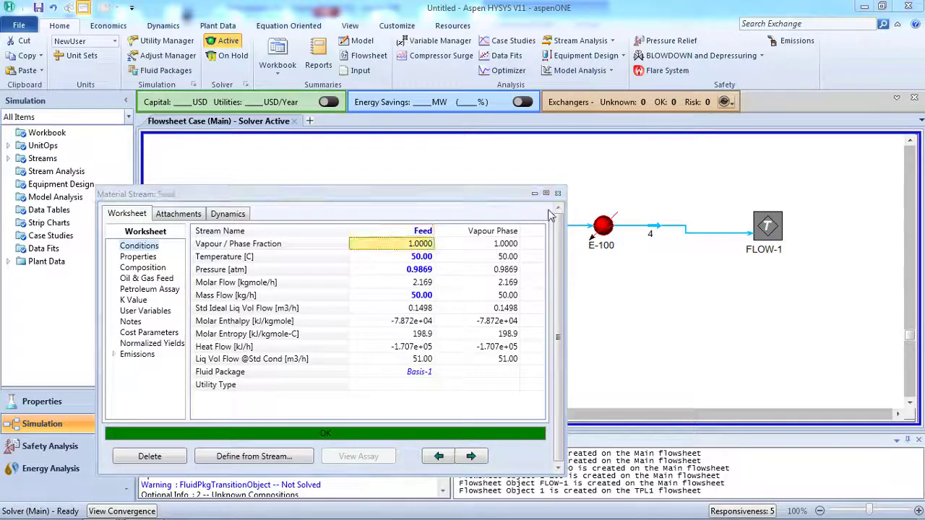
{"action": "left_click", "coordinate": [557, 194]}
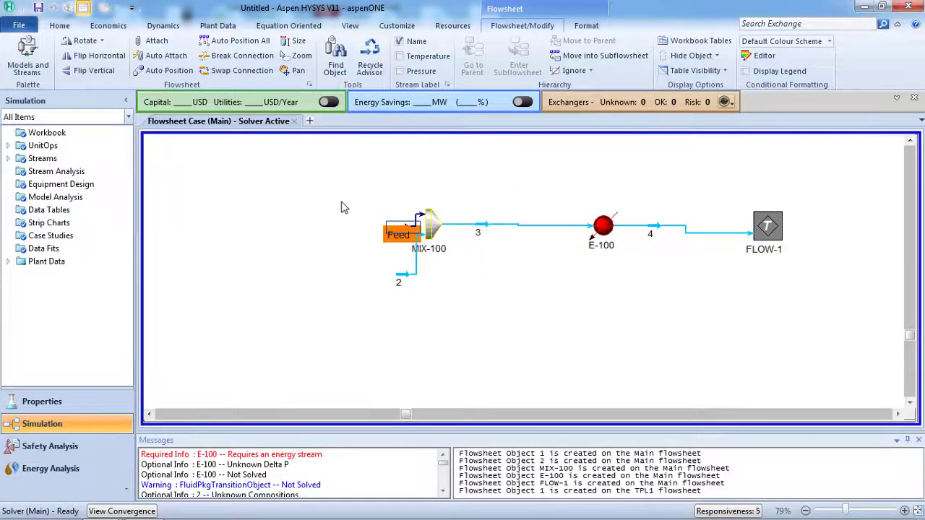
Step: Move the Feed stream farther away from mixer MIX-100 and show temperatures in the flowsheet's stream labels
{"action": "left_click", "coordinate": [321, 261]}
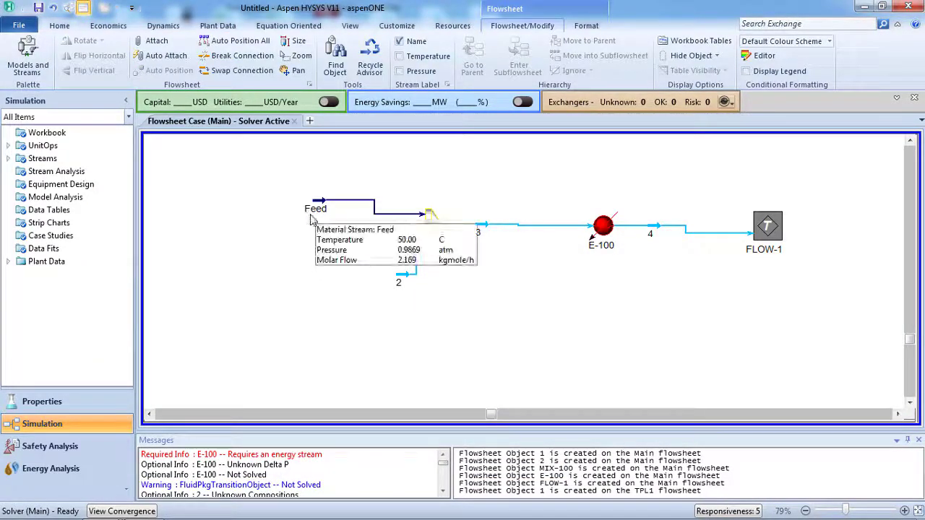
{"action": "left_click", "coordinate": [402, 60]}
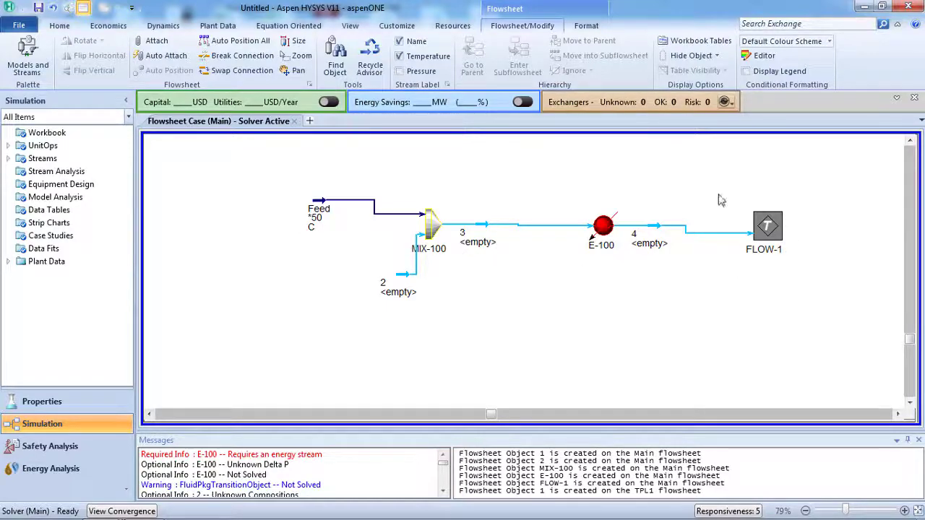
Step: Set stream 2's temperature to 60 C, pressure to 150 atm and molar flow to 50 kgmole/h
{"action": "double_click", "coordinate": [399, 291]}
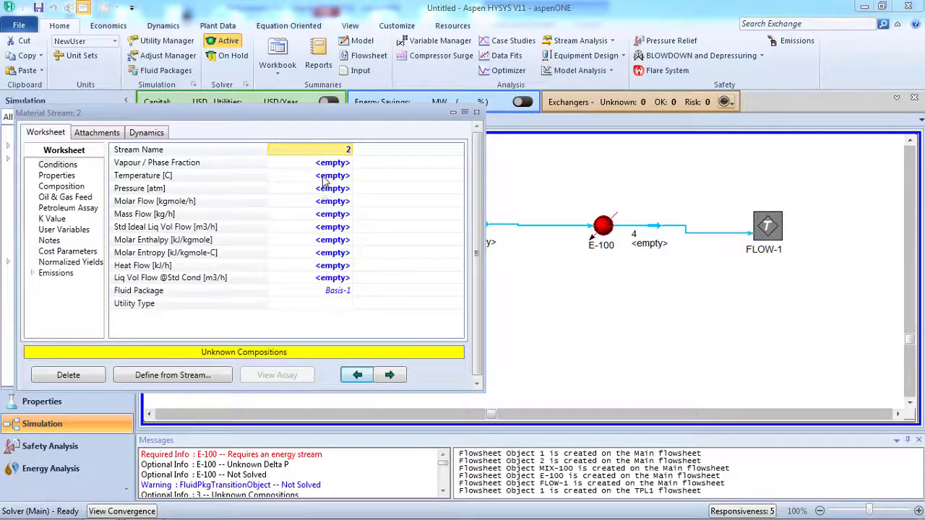
{"action": "left_click", "coordinate": [324, 177]}
{"action": "type", "text": "60"}
{"action": "key", "text": "Return"}
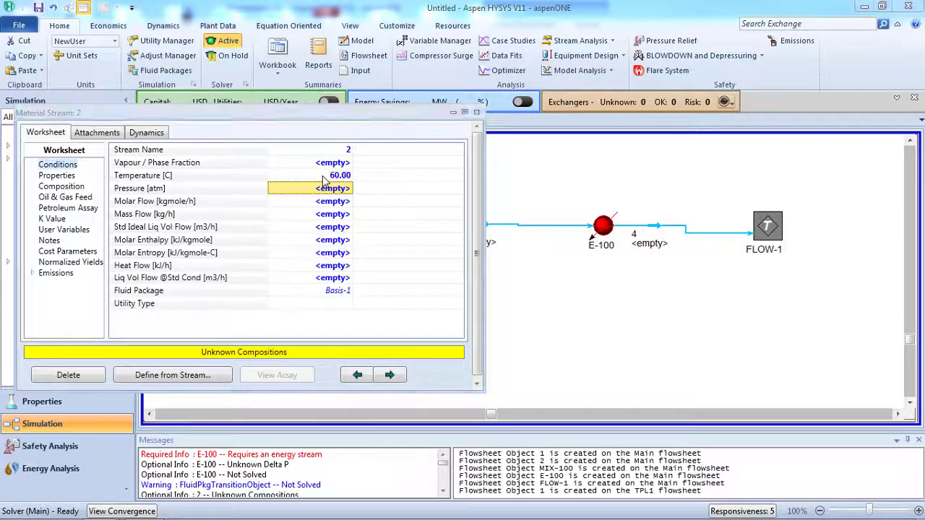
{"action": "type", "text": "150"}
{"action": "key", "text": "Return"}
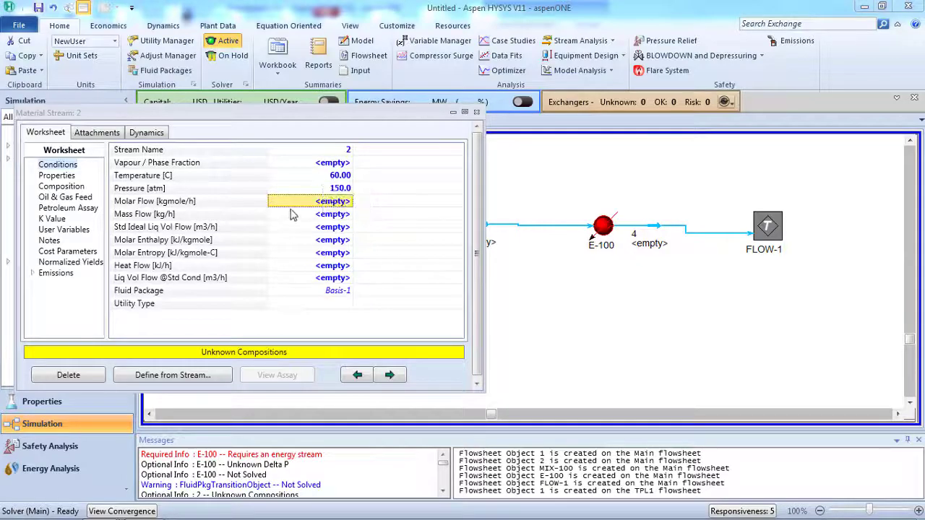
{"action": "type", "text": "50"}
{"action": "key", "text": "Return"}
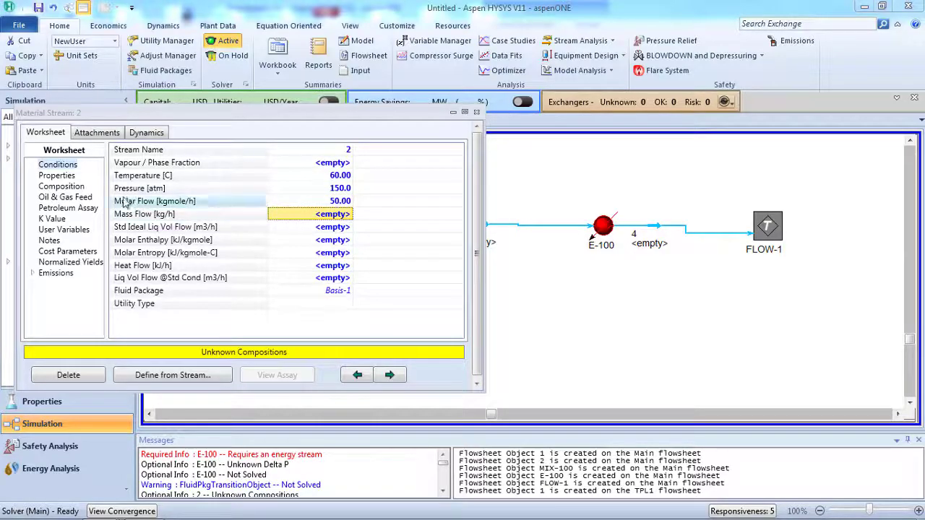
Step: Set stream 2's mole fractions to 0.6 methane and 0.4 ethane
{"action": "left_click", "coordinate": [61, 185]}
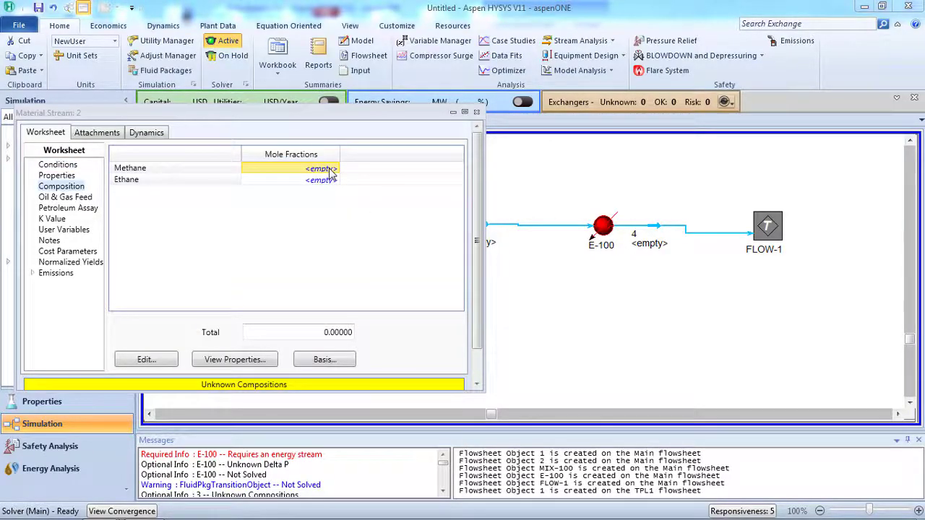
{"action": "type", "text": "0.6"}
{"action": "key", "text": "Return"}
{"action": "type", "text": "0.4"}
{"action": "key", "text": "Return"}
{"action": "left_click", "coordinate": [556, 401]}
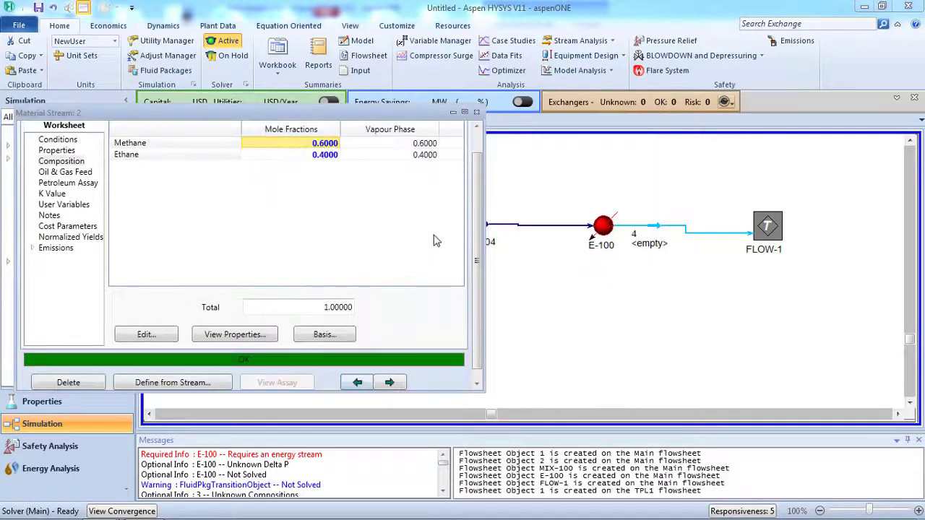
{"action": "left_click", "coordinate": [481, 113]}
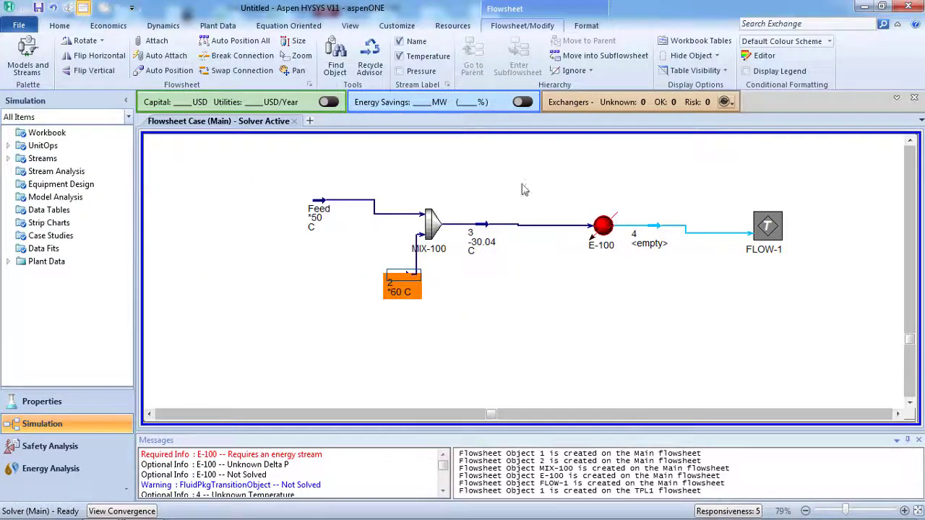
Step: Set the pressure drop (Delta P) of heater E-100 to 10 kPa
{"action": "double_click", "coordinate": [606, 228]}
{"action": "left_click", "coordinate": [74, 203]}
{"action": "left_click", "coordinate": [215, 196]}
{"action": "type", "text": "10"}
{"action": "key", "text": "Return"}
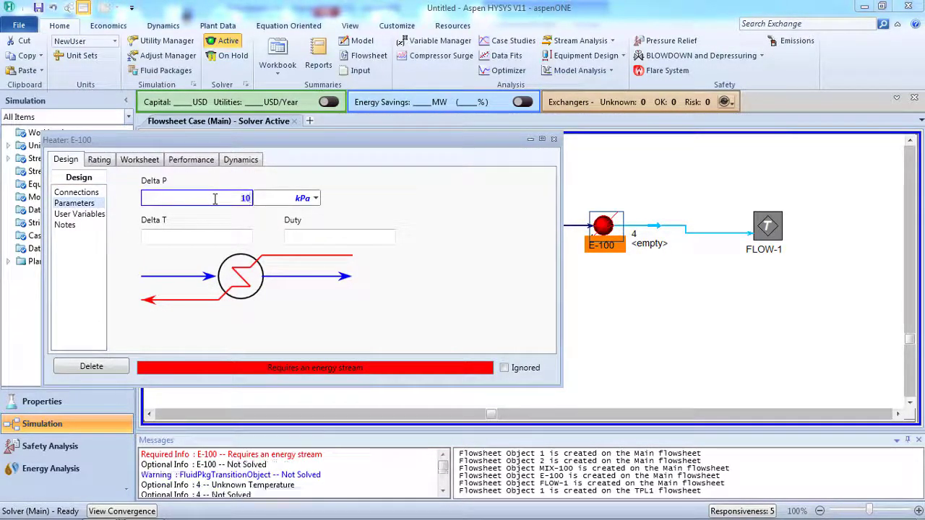
Step: Set the temperature of heater E-100's outlet stream 4 to -10 C
{"action": "left_click", "coordinate": [139, 160]}
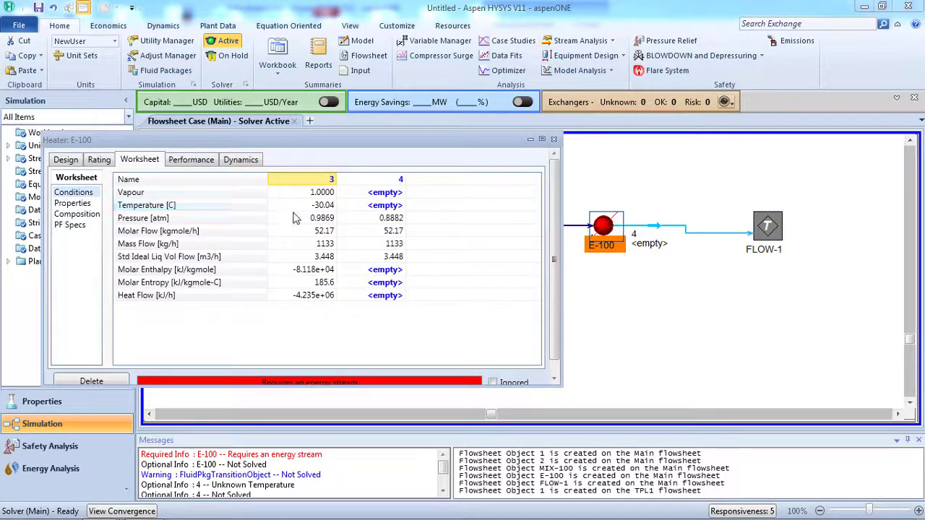
{"action": "left_click", "coordinate": [365, 206]}
{"action": "type", "text": "-10"}
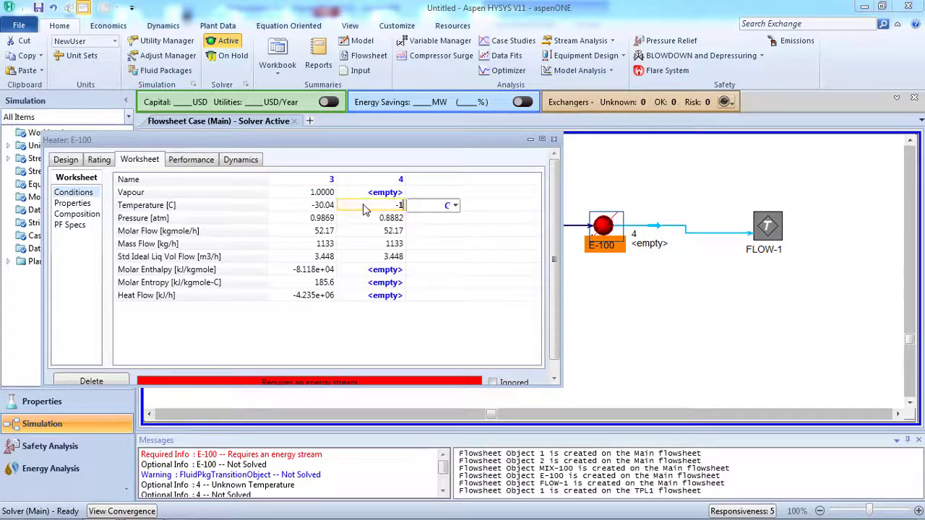
{"action": "key", "text": "Return"}
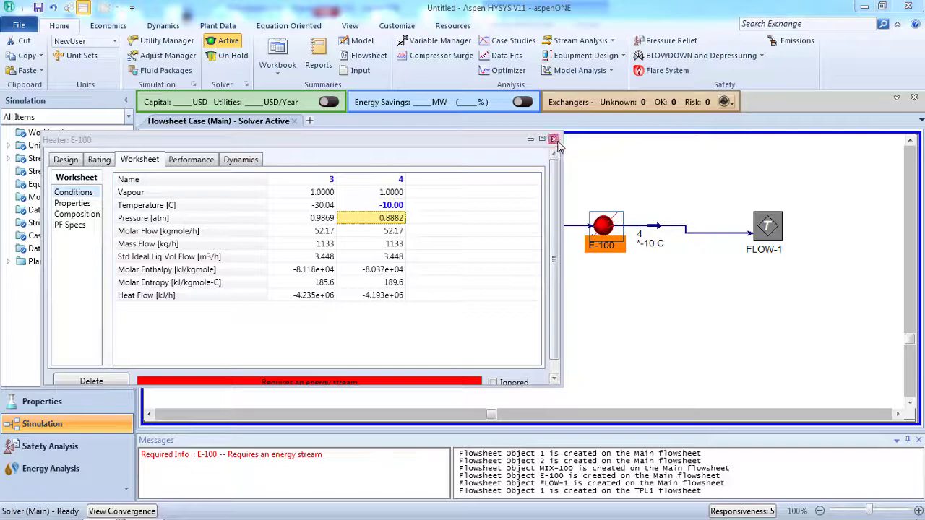
Step: Close heater E-100's window, add pressure to the flowsheet's stream labels, and remove both temperature and pressure from them
{"action": "left_click", "coordinate": [553, 139]}
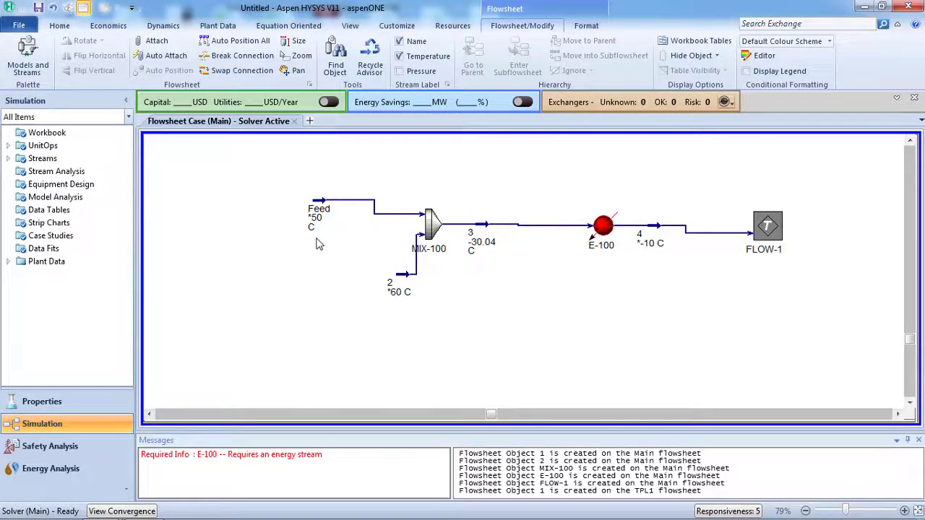
{"action": "mouse_move", "coordinate": [509, 258]}
{"action": "left_click", "coordinate": [401, 71]}
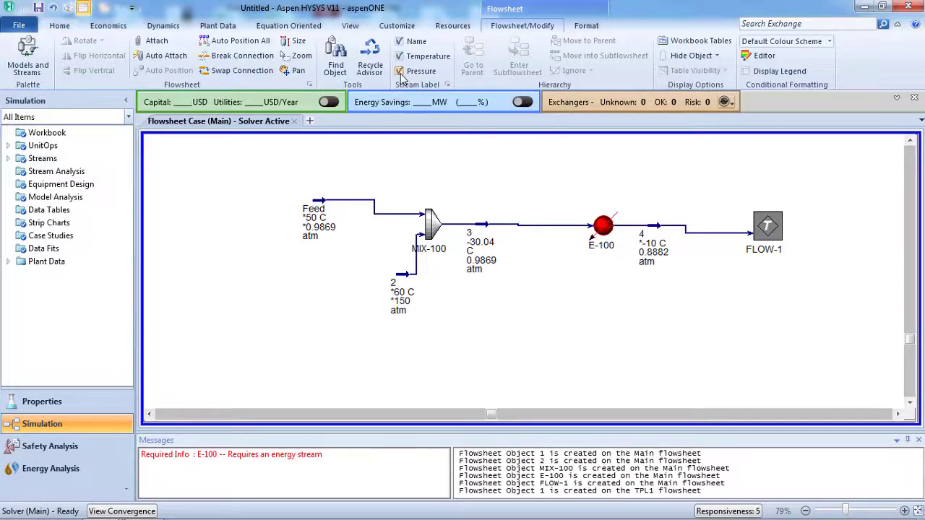
{"action": "left_click", "coordinate": [401, 57]}
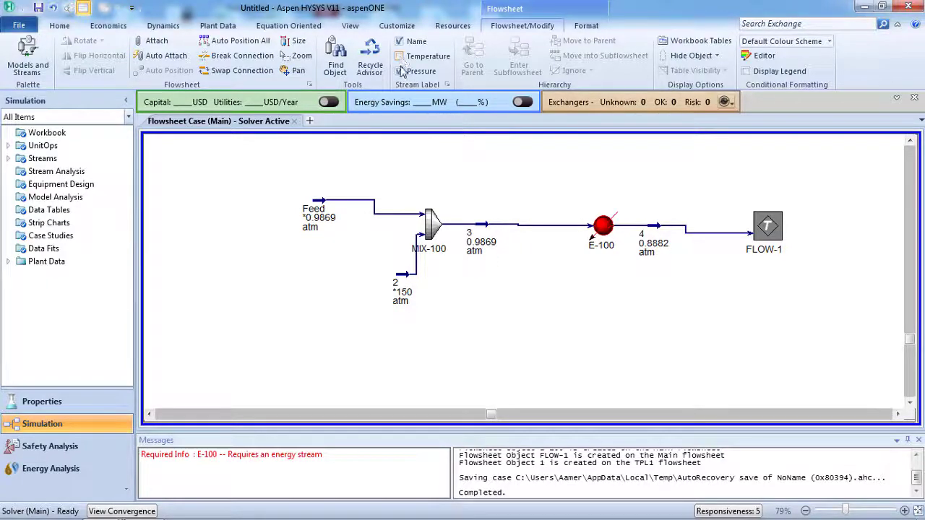
{"action": "left_click", "coordinate": [400, 72]}
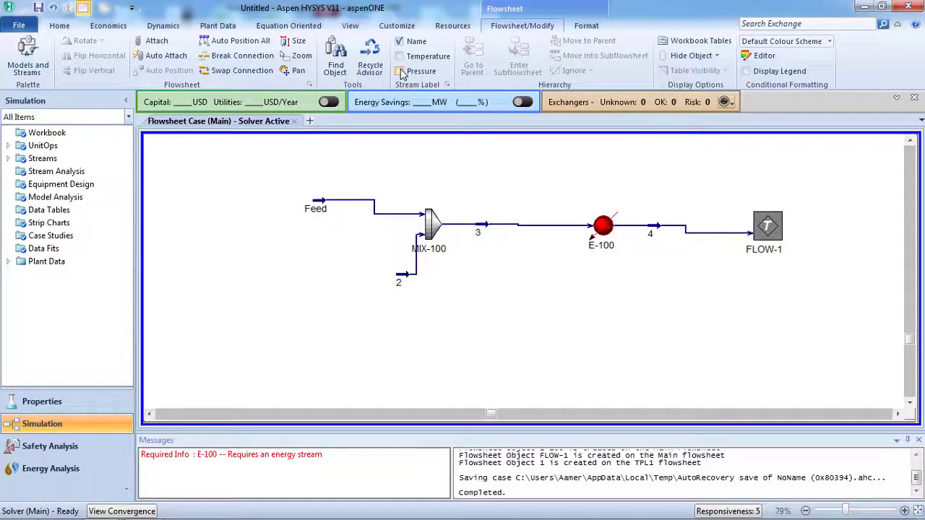
Step: Set Molar Flow as the first variable of the flowsheet's stream labels
{"action": "left_click", "coordinate": [447, 85]}
{"action": "left_click", "coordinate": [532, 256]}
{"action": "scroll", "coordinate": [403, 208], "scroll_direction": "down", "scroll_amount": 15}
{"action": "scroll", "coordinate": [402, 250], "scroll_direction": "down", "scroll_amount": 20}
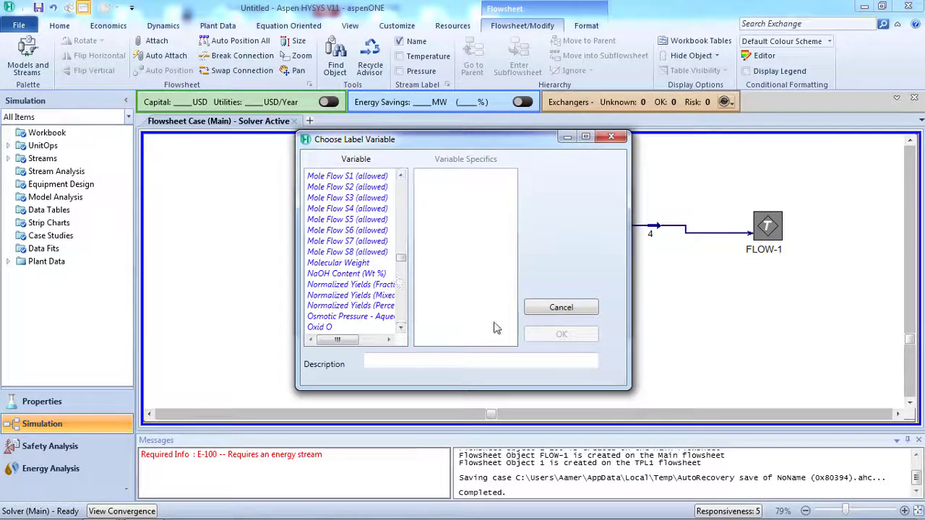
{"action": "left_click", "coordinate": [404, 300]}
{"action": "left_click", "coordinate": [333, 230]}
{"action": "key", "text": "m"}
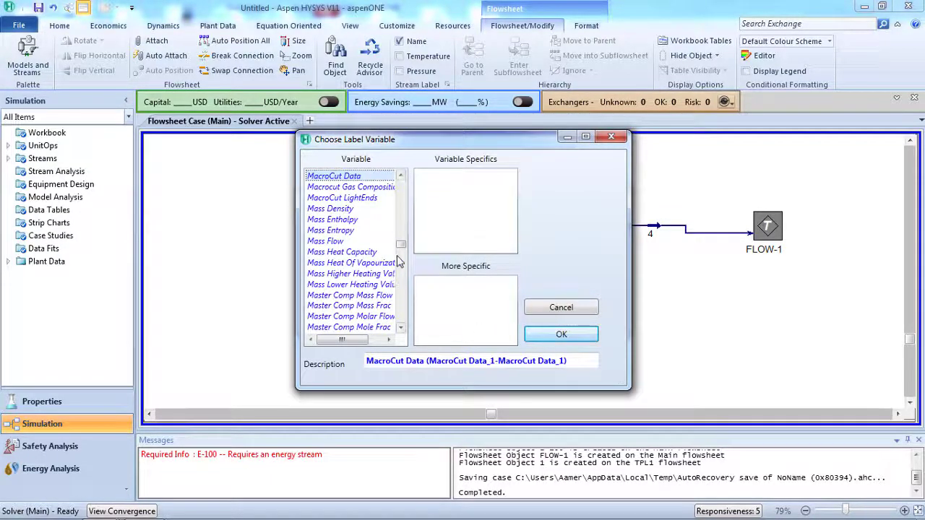
{"action": "left_click", "coordinate": [401, 274]}
{"action": "left_click", "coordinate": [326, 241]}
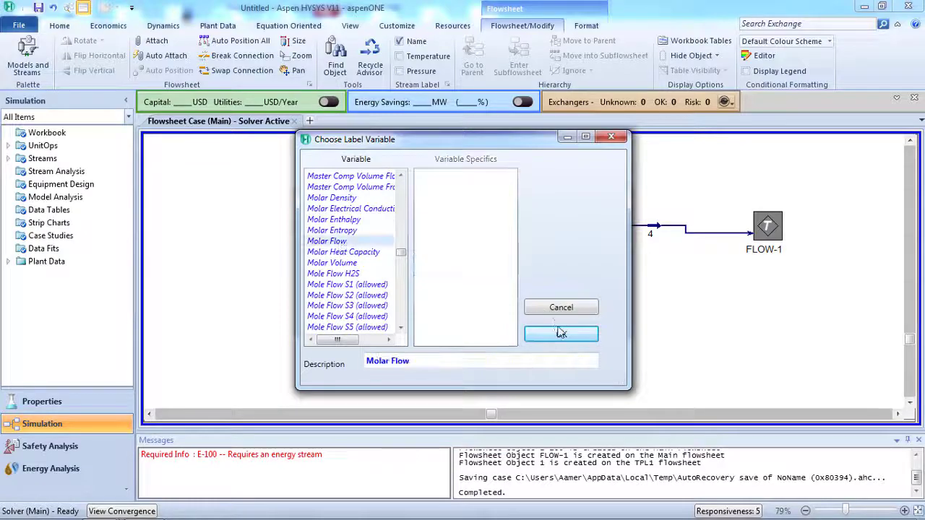
{"action": "left_click", "coordinate": [561, 333]}
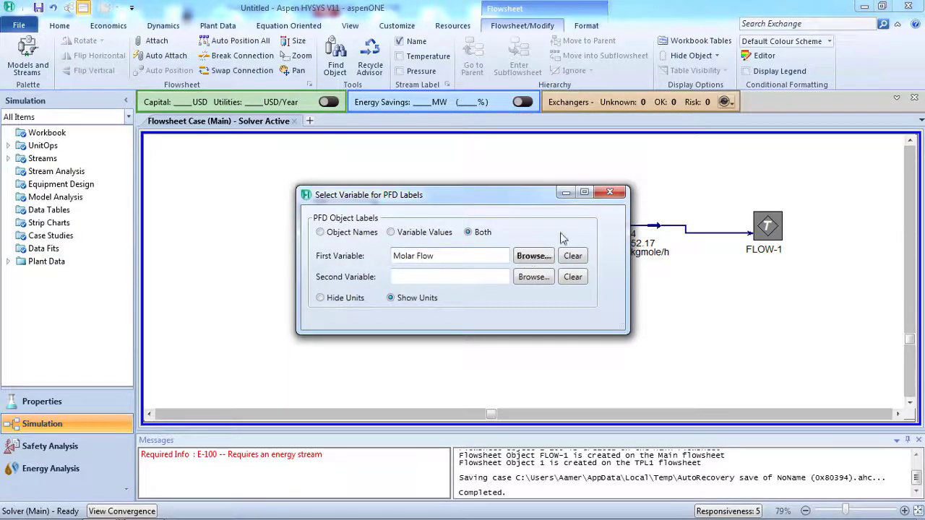
{"action": "left_click", "coordinate": [610, 191]}
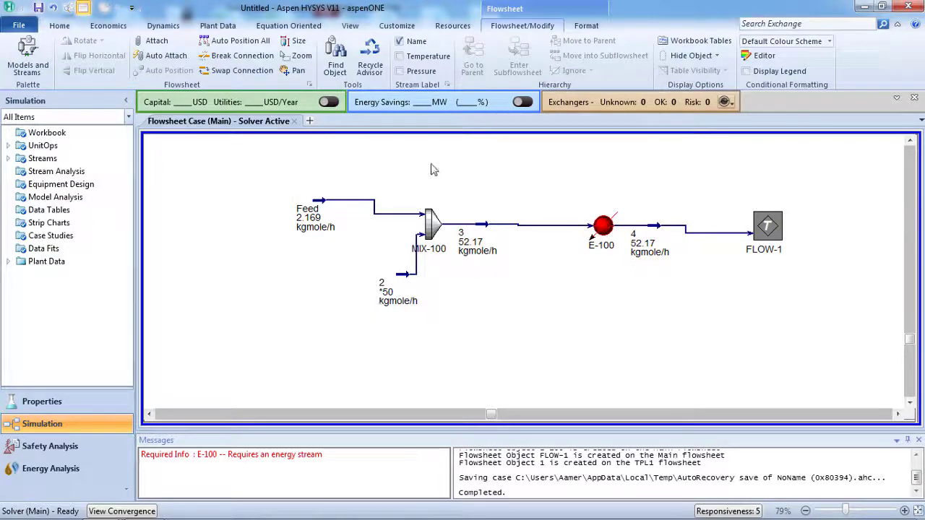
Step: Clear the first variable from the stream label settings
{"action": "left_click", "coordinate": [447, 84]}
{"action": "left_click", "coordinate": [573, 255]}
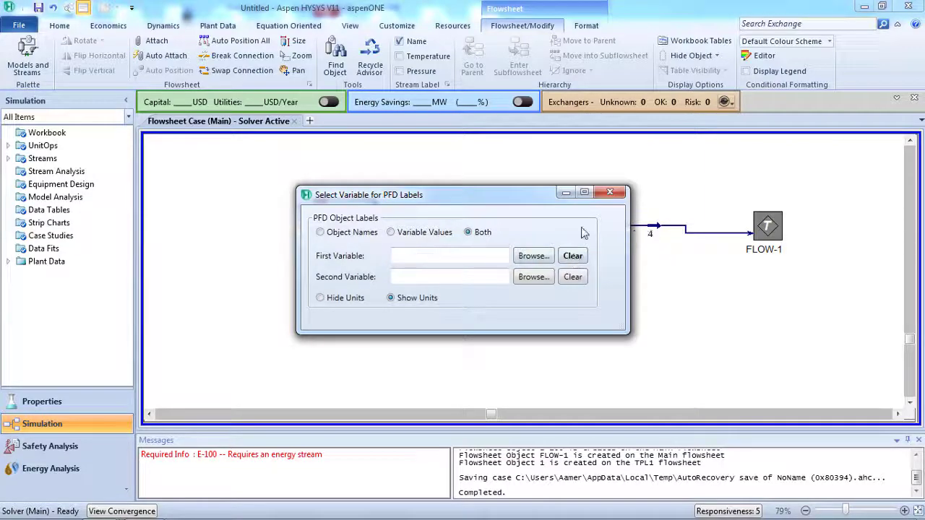
{"action": "left_click", "coordinate": [609, 192]}
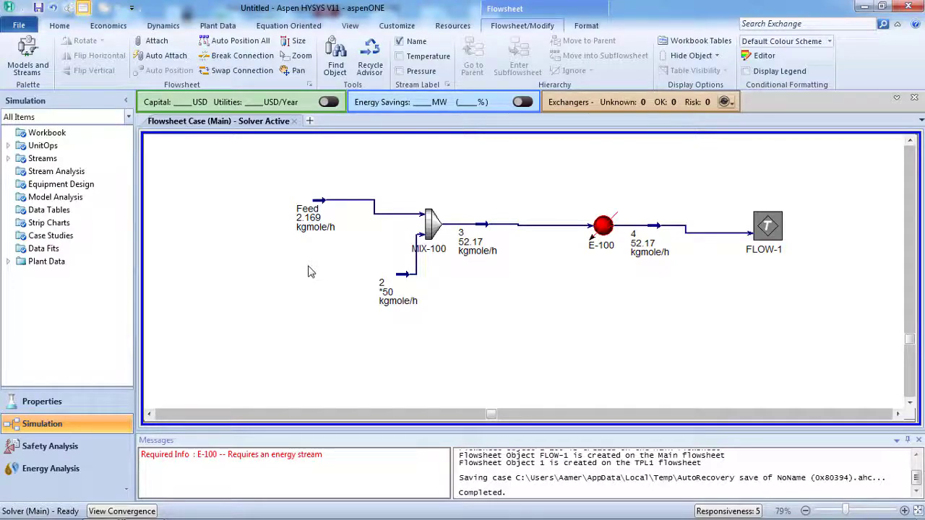
Step: Cycle the stream labels from molar flow through pressure and temperature back to stream names
{"action": "key", "text": "shift+f"}
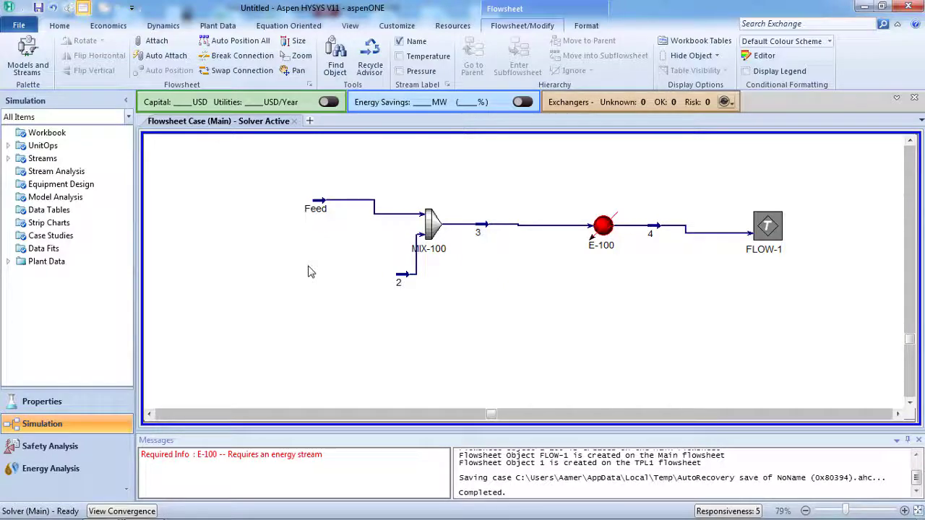
{"action": "key", "text": "shift+p"}
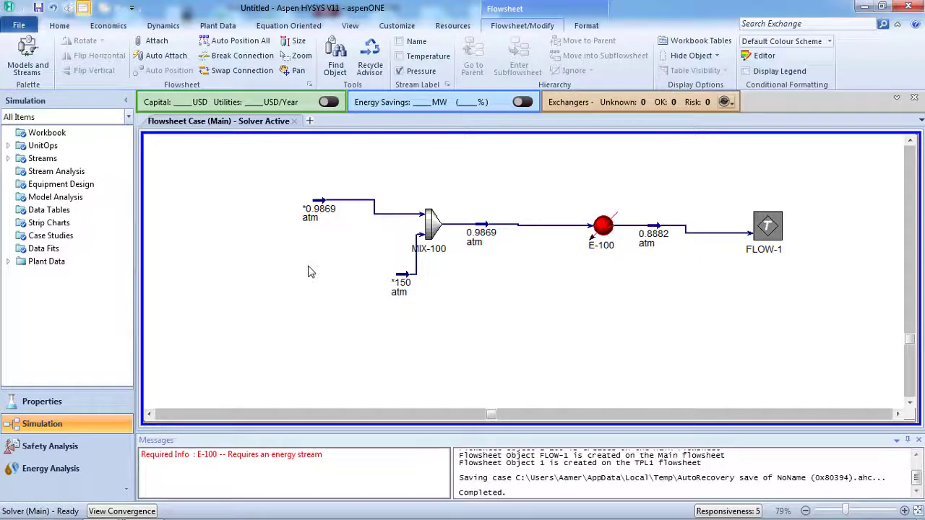
{"action": "key", "text": "shift+t"}
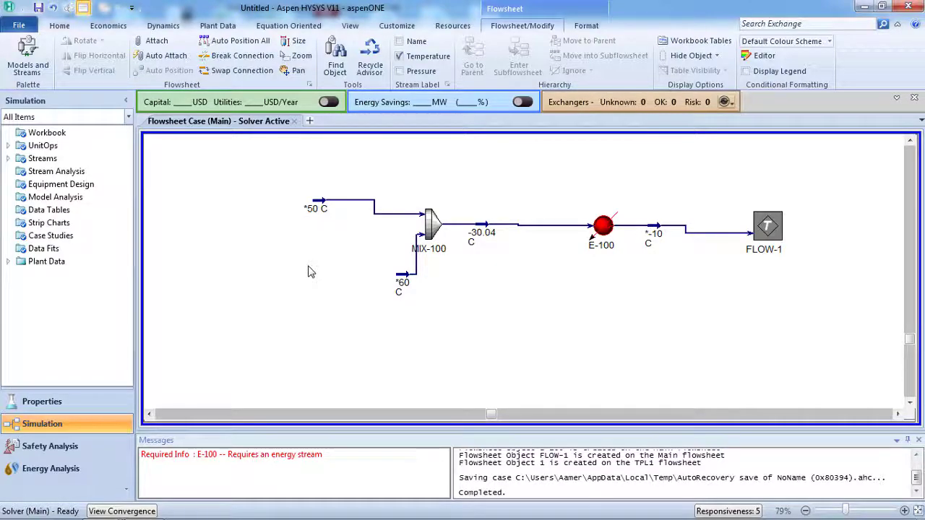
{"action": "key", "text": "shift+n"}
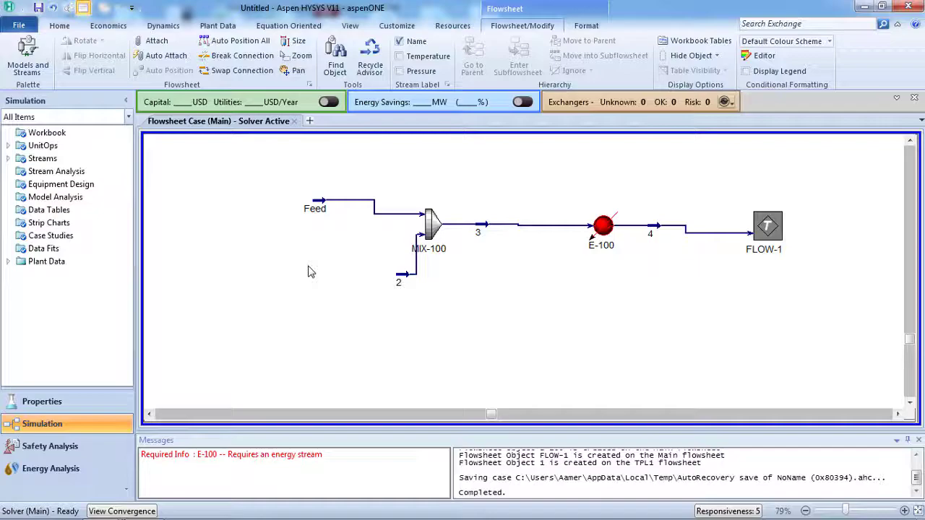
Step: Review the Feed stream's worksheet conditions, including its mass flow, and close the stream window
{"action": "double_click", "coordinate": [318, 206]}
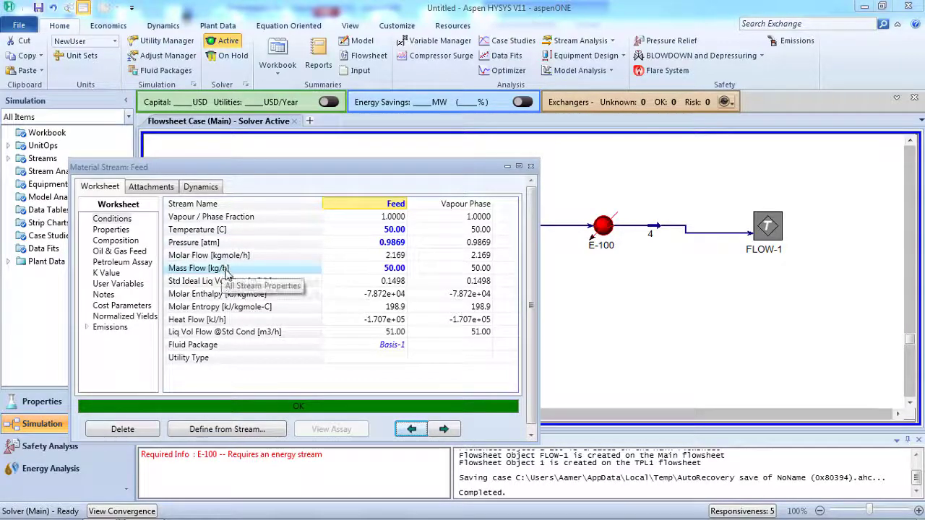
{"action": "mouse_move", "coordinate": [354, 273]}
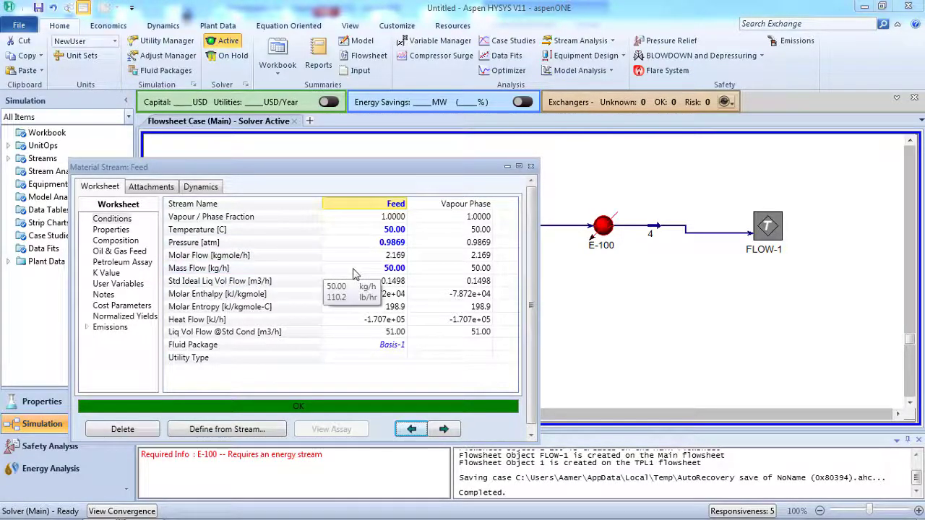
{"action": "left_click", "coordinate": [531, 167]}
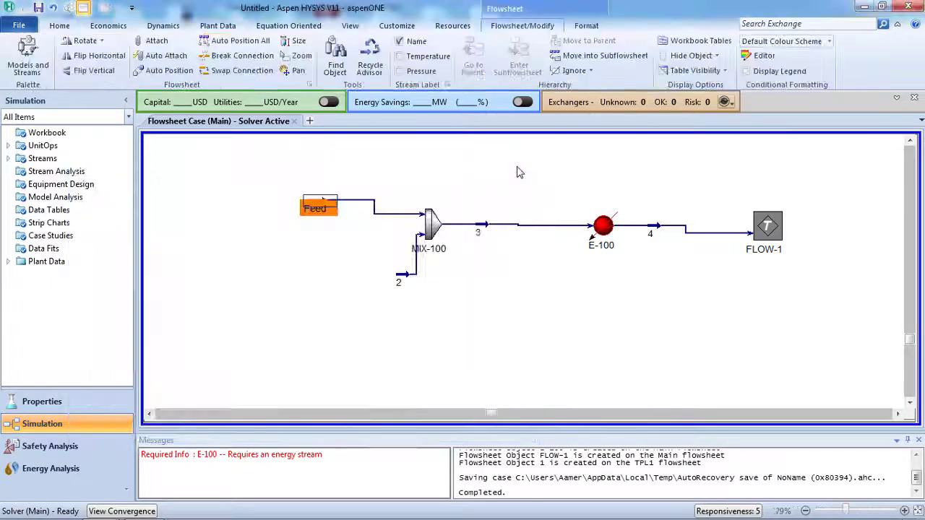
{"action": "left_click", "coordinate": [294, 203]}
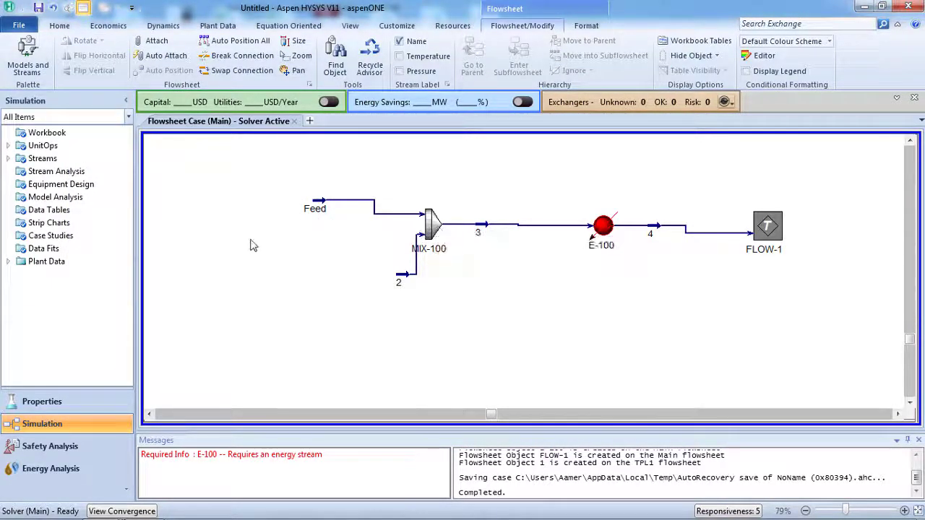
Step: Add a second mixer to the flowsheet below MIX-100 and close the model palette
{"action": "key", "text": "F4"}
{"action": "left_click_drag", "start_coordinate": [107, 217], "coordinate": [423, 359]}
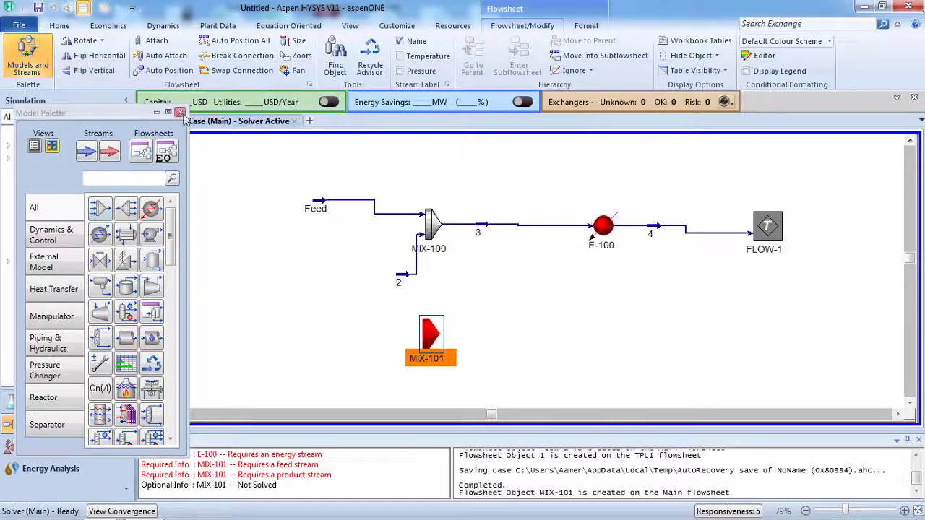
{"action": "left_click", "coordinate": [180, 112]}
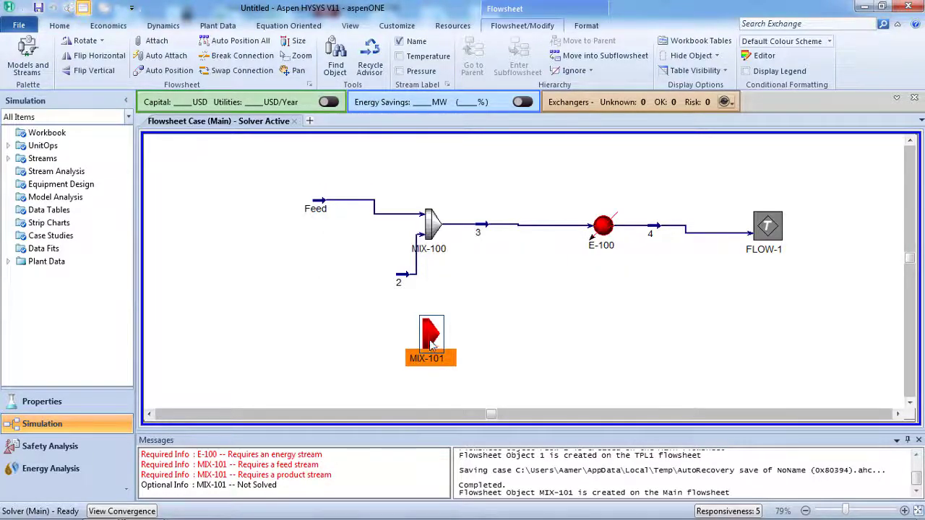
{"action": "left_click", "coordinate": [382, 338]}
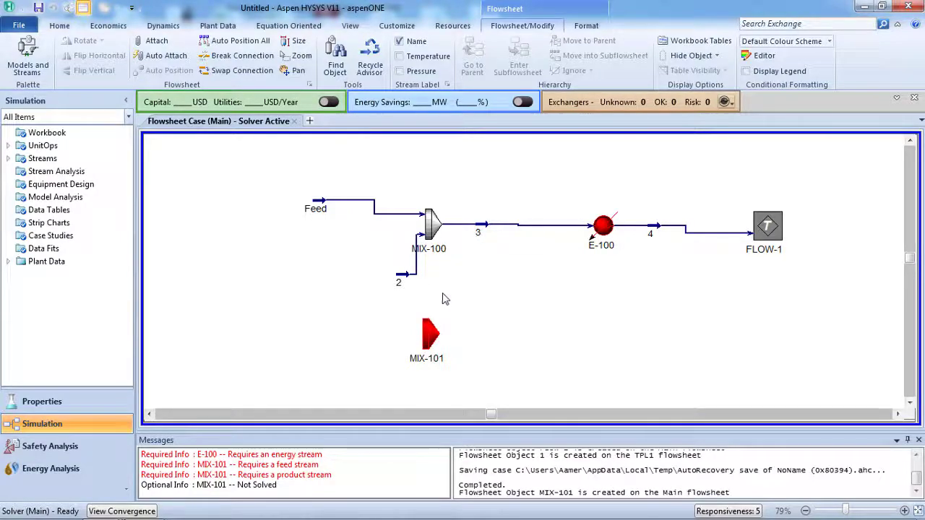
{"action": "left_click", "coordinate": [432, 226]}
{"action": "left_click", "coordinate": [430, 337]}
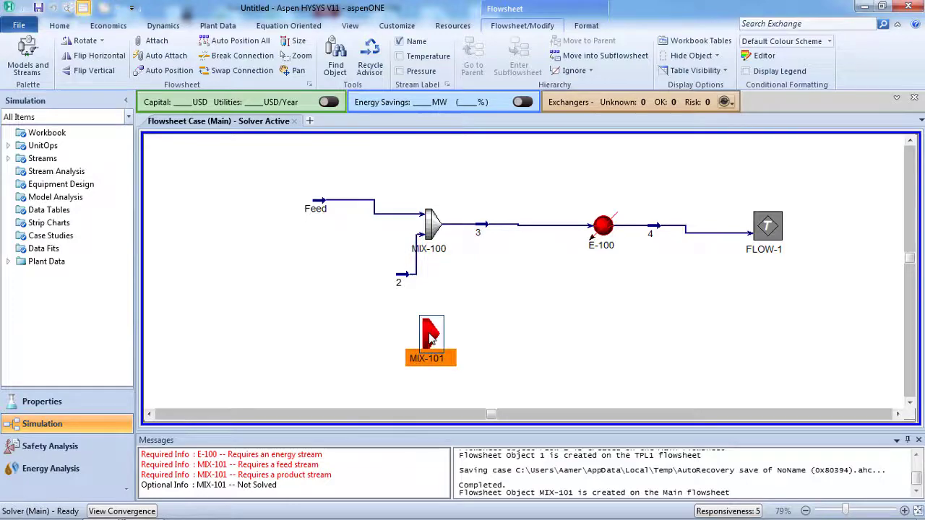
{"action": "left_click", "coordinate": [358, 337]}
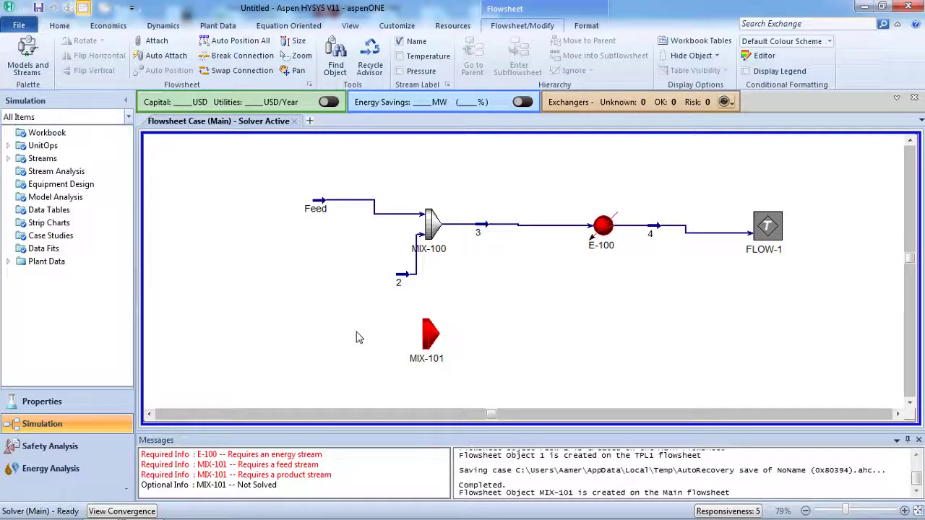
{"action": "mouse_move", "coordinate": [324, 217]}
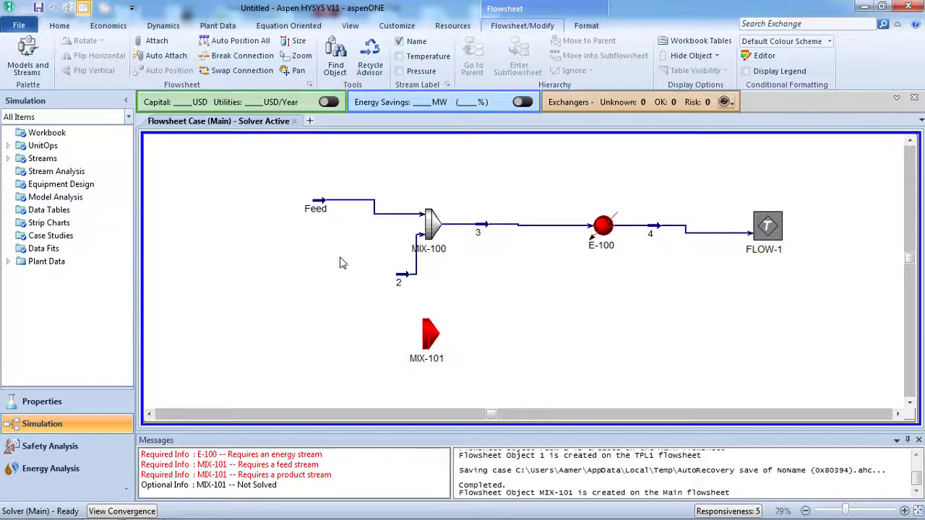
Step: Check which streams mixer MIX-101 offers as inlets, and close the mixer window
{"action": "mouse_move", "coordinate": [429, 347]}
{"action": "double_click", "coordinate": [428, 337]}
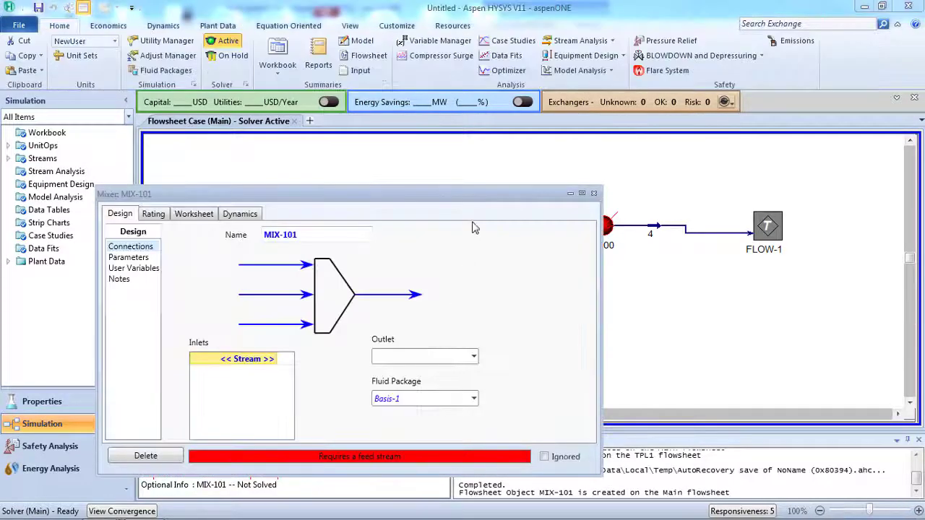
{"action": "left_click_drag", "start_coordinate": [509, 195], "coordinate": [832, 108]}
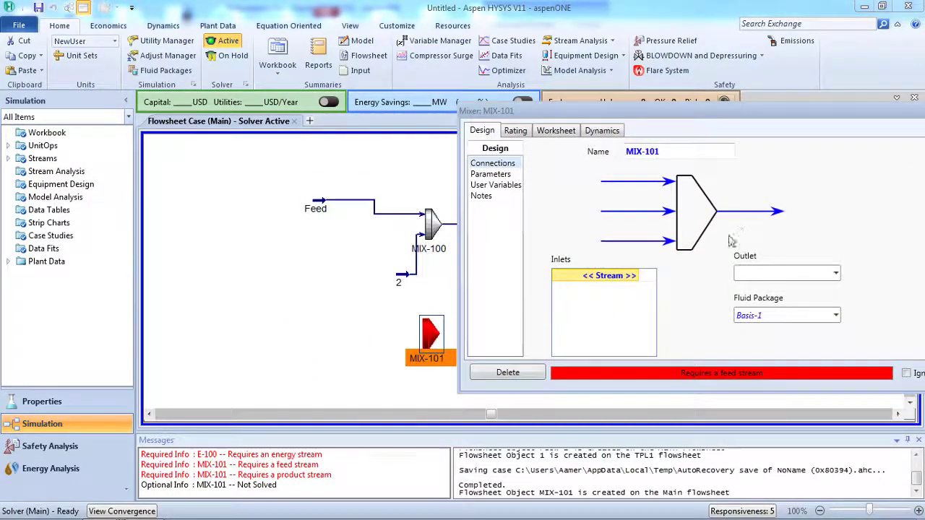
{"action": "left_click", "coordinate": [635, 276]}
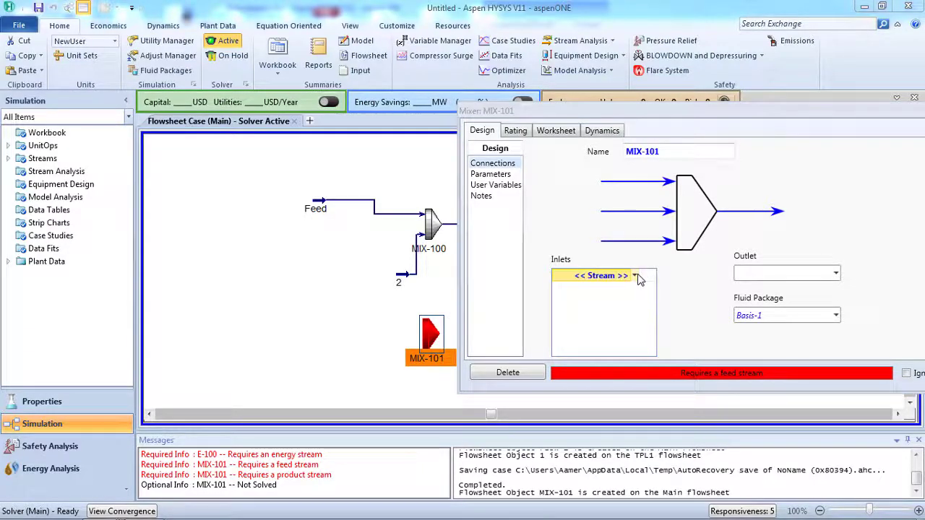
{"action": "left_click", "coordinate": [637, 278]}
{"action": "left_click", "coordinate": [796, 114]}
{"action": "left_click_drag", "start_coordinate": [669, 112], "coordinate": [516, 115]}
{"action": "left_click", "coordinate": [801, 113]}
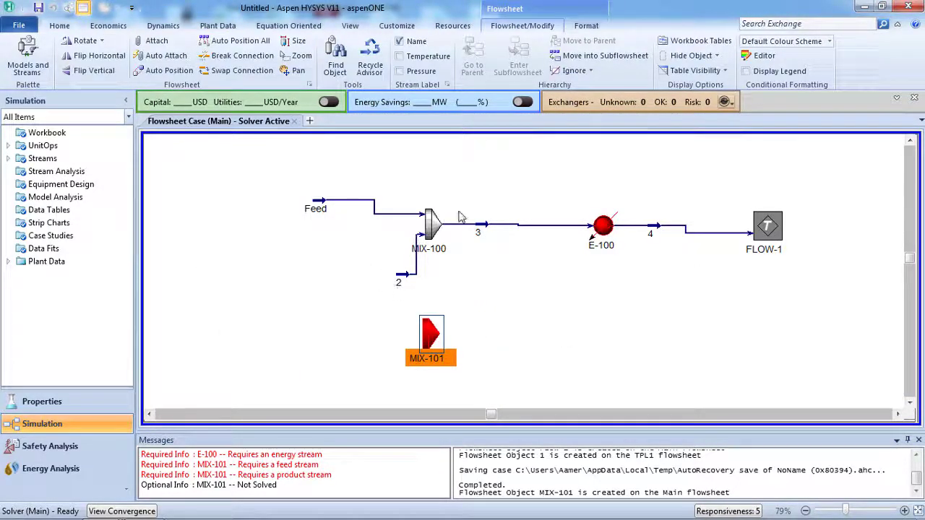
Step: Enable the Allow multiple stream connections option in the simulation options and return to the flowsheet
{"action": "left_click", "coordinate": [548, 289]}
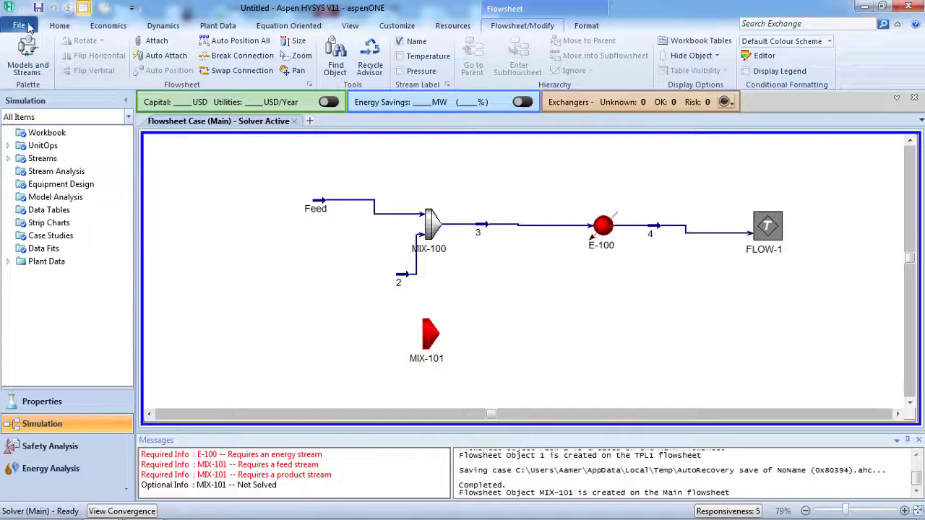
{"action": "left_click", "coordinate": [20, 27]}
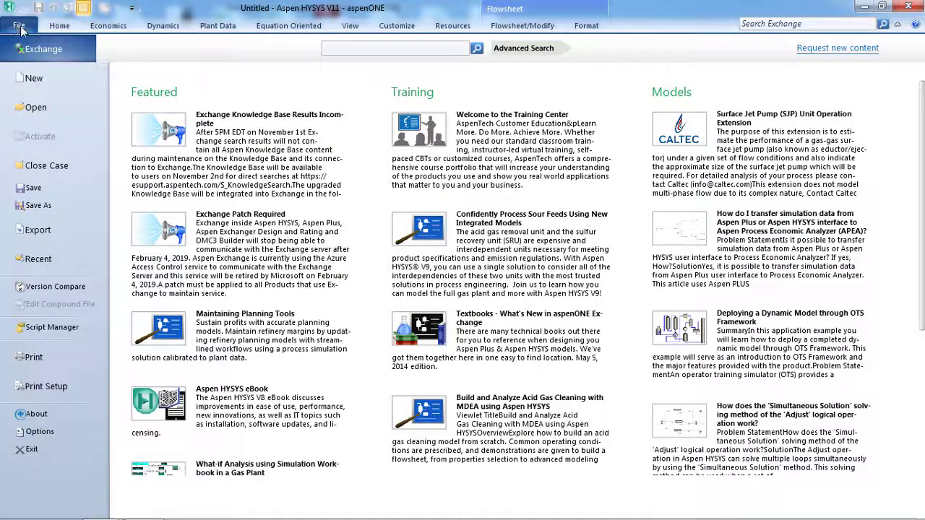
{"action": "left_click", "coordinate": [39, 432]}
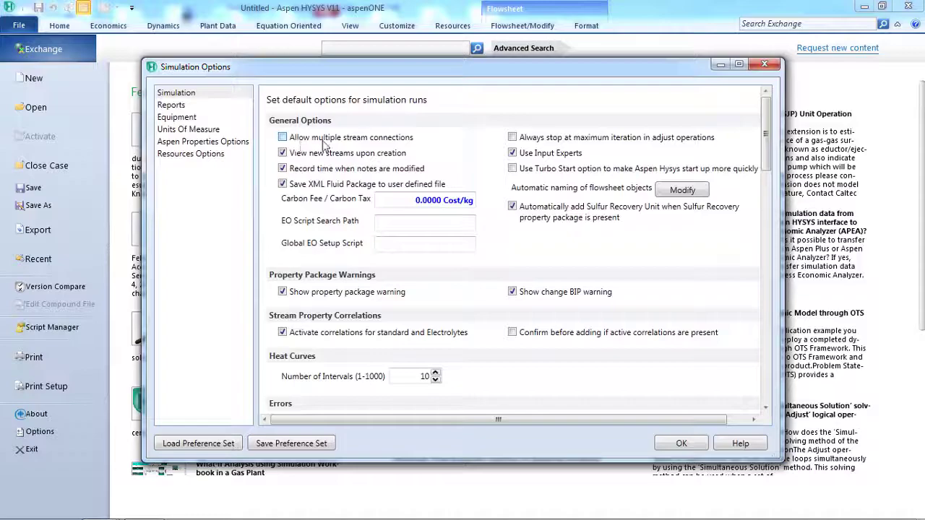
{"action": "left_click", "coordinate": [283, 138]}
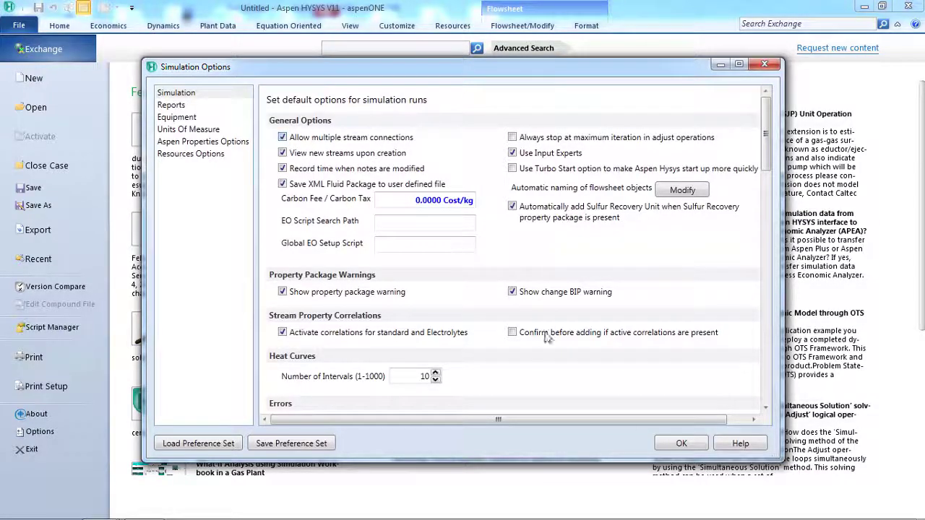
{"action": "left_click", "coordinate": [682, 443]}
{"action": "left_click", "coordinate": [609, 323]}
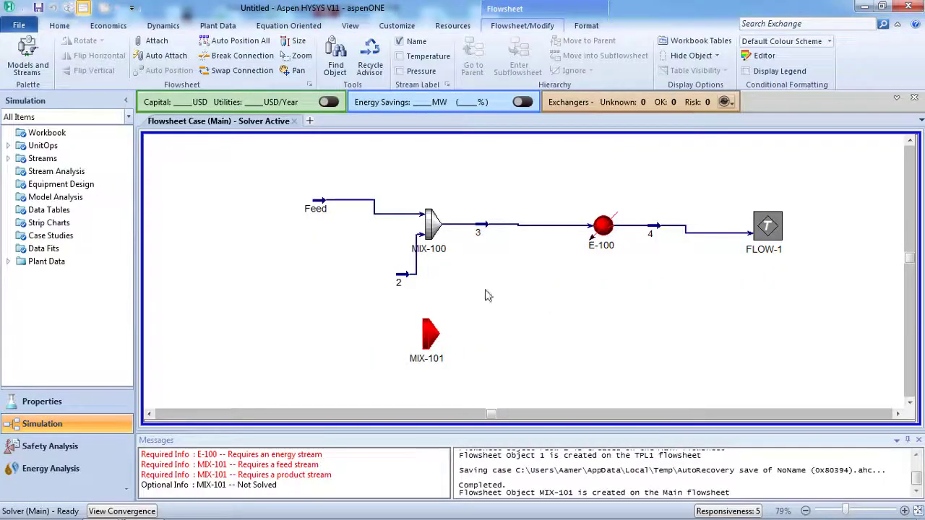
Step: Connect the Feed stream as an inlet of mixer MIX-101
{"action": "double_click", "coordinate": [430, 335]}
{"action": "left_click_drag", "start_coordinate": [362, 116], "coordinate": [865, 119]}
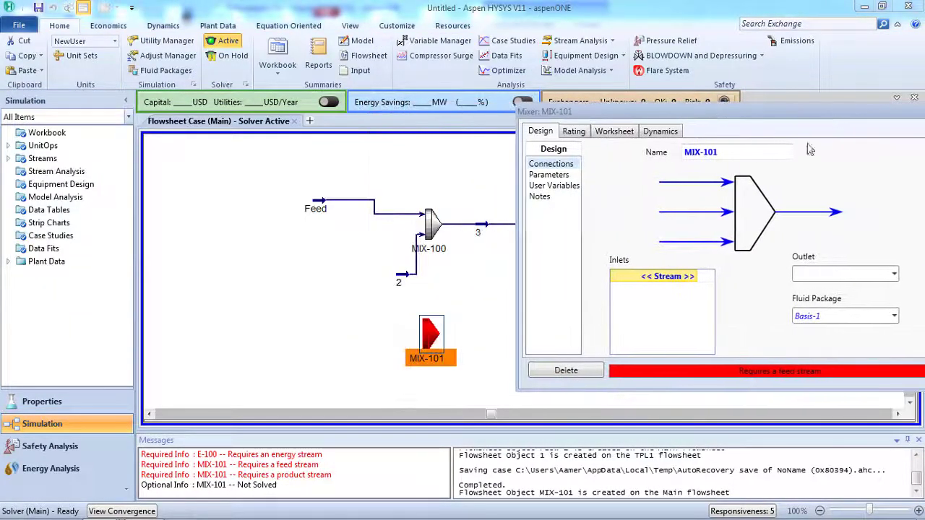
{"action": "left_click", "coordinate": [694, 277]}
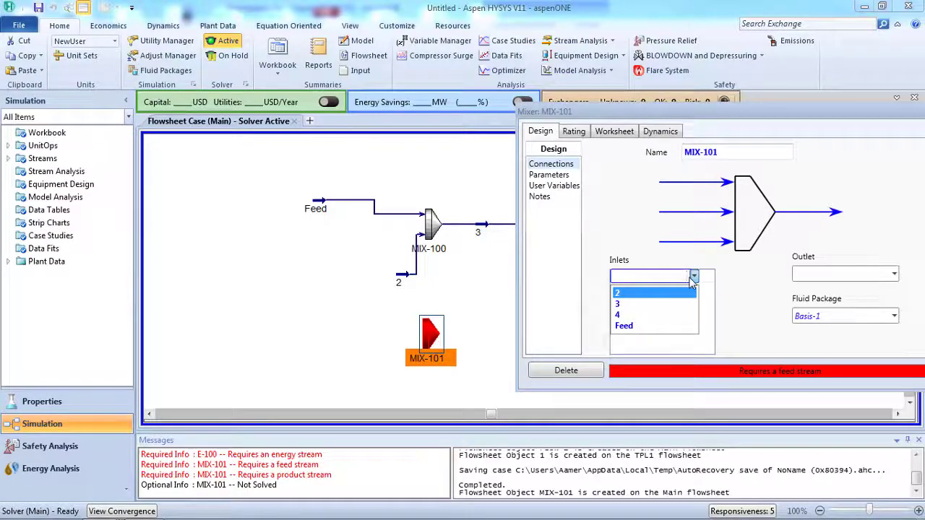
{"action": "left_click", "coordinate": [625, 326]}
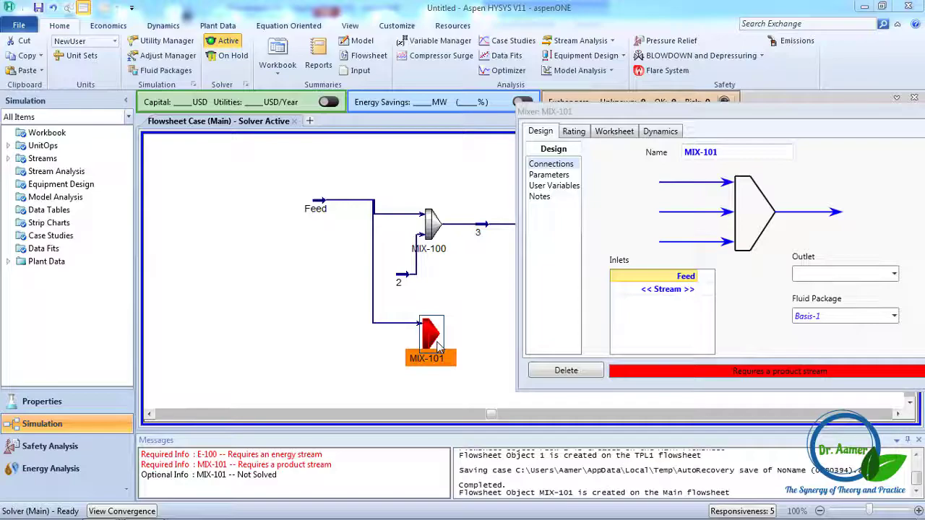
Step: Remove the Feed stream from the inlets of mixer MIX-101
{"action": "left_click_drag", "start_coordinate": [782, 110], "coordinate": [758, 110]}
{"action": "left_click", "coordinate": [654, 277]}
{"action": "key", "text": "Delete"}
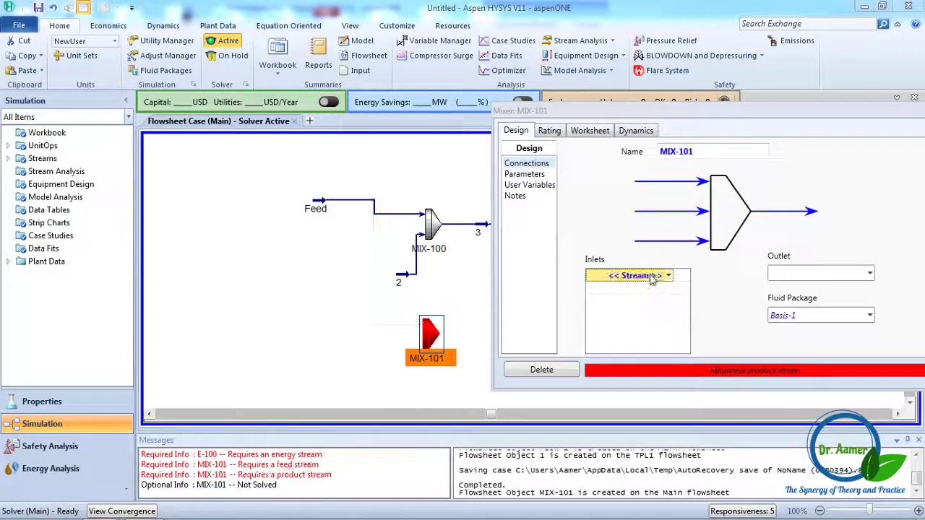
{"action": "left_click_drag", "start_coordinate": [825, 110], "coordinate": [635, 98]}
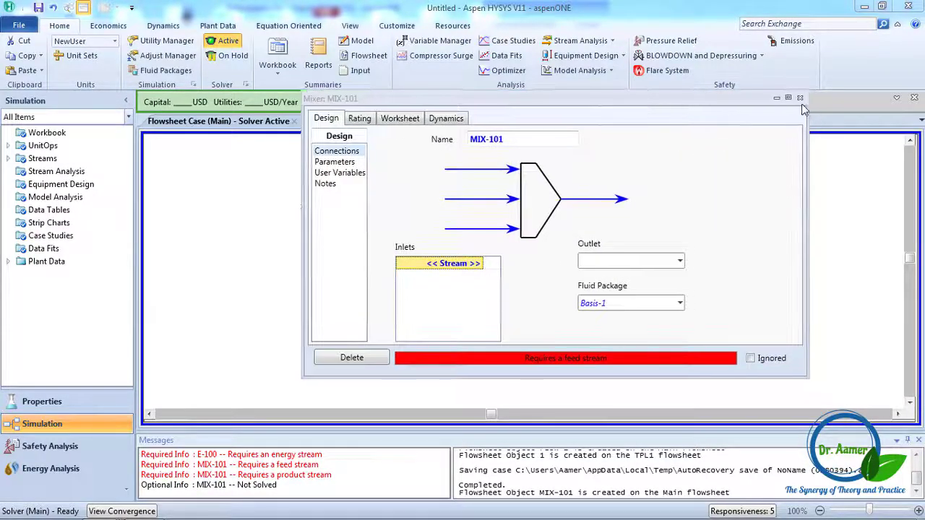